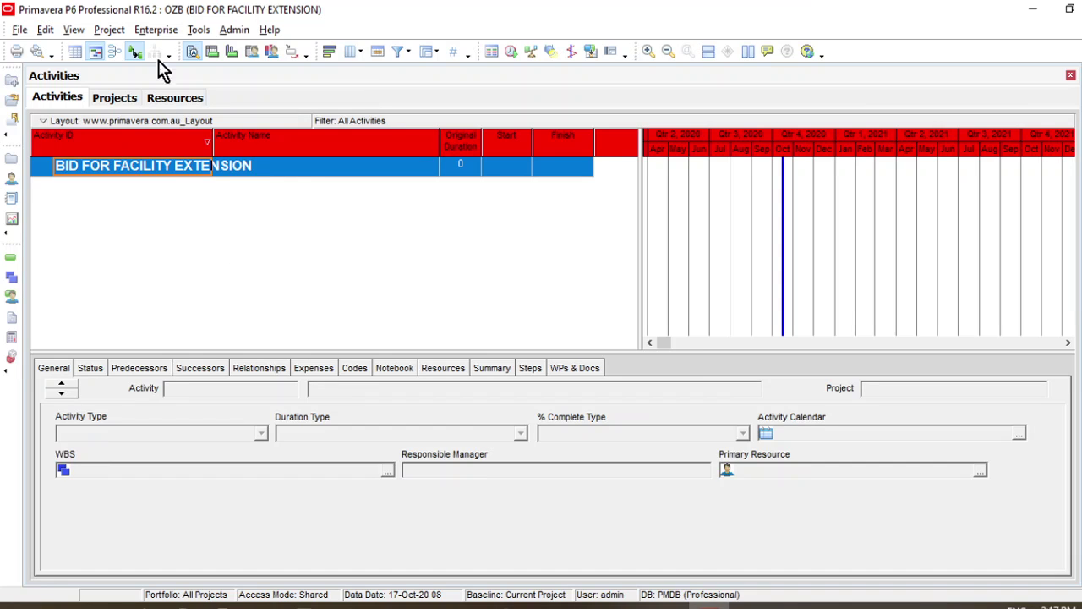
- Add a new global calendar copied from the 37.5 Hour Workweek calendar
left_click(156, 31)
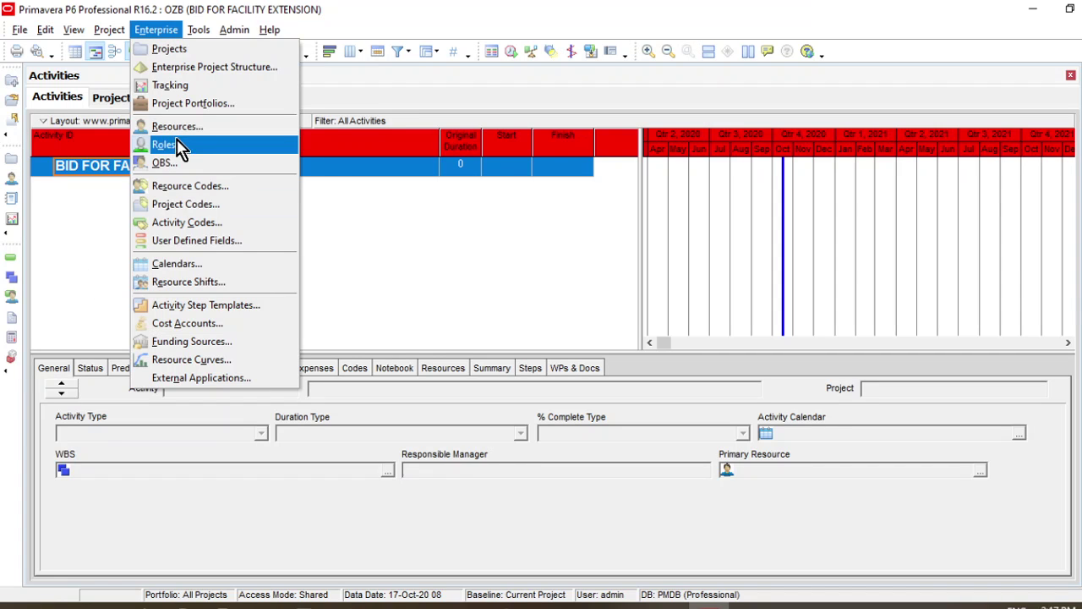
left_click(196, 264)
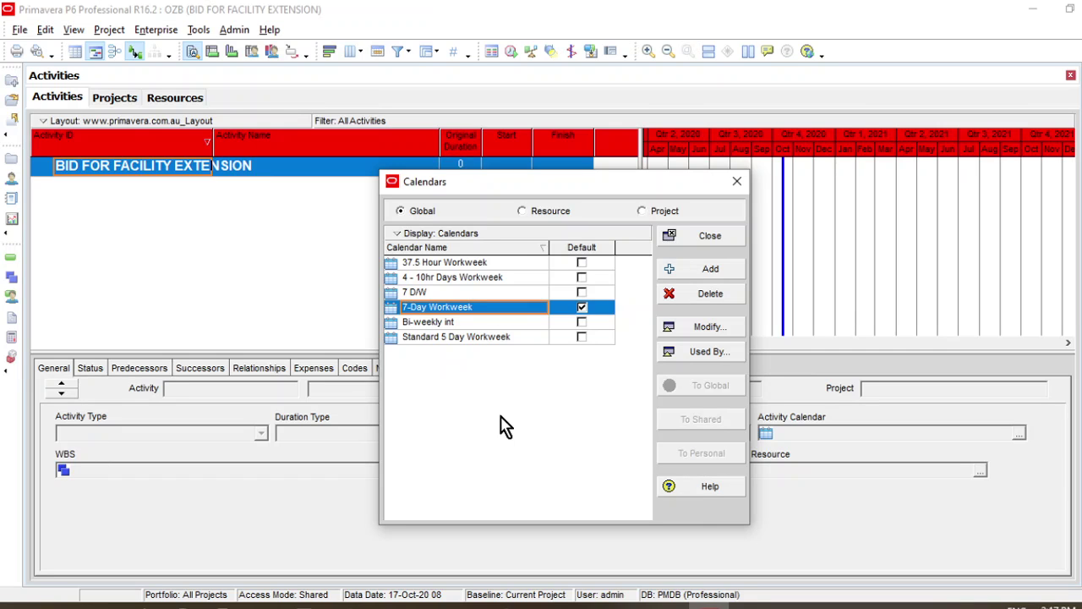
left_click(706, 268)
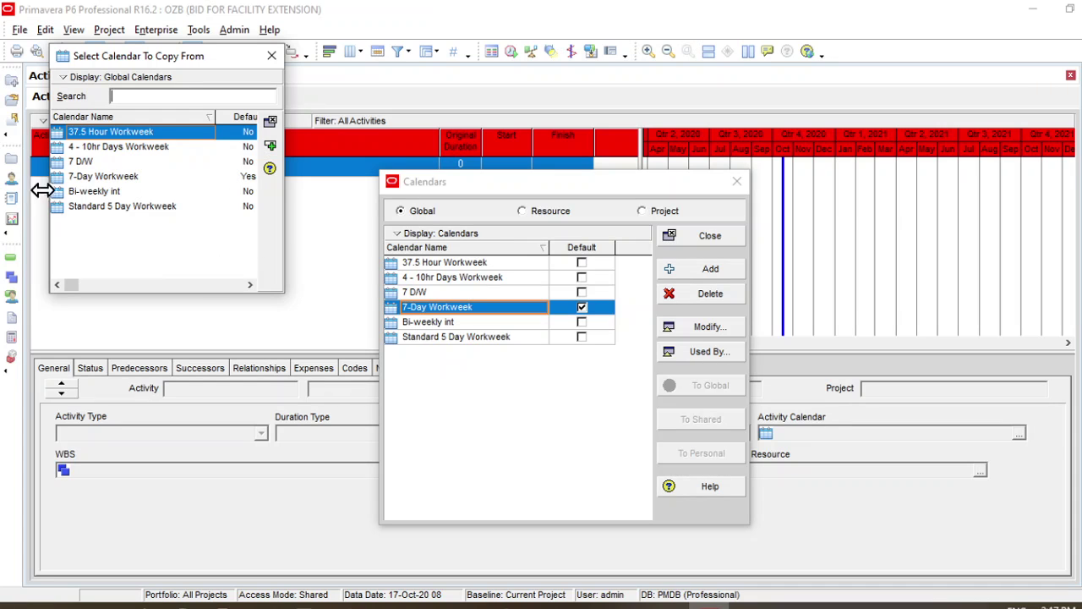
left_click(271, 147)
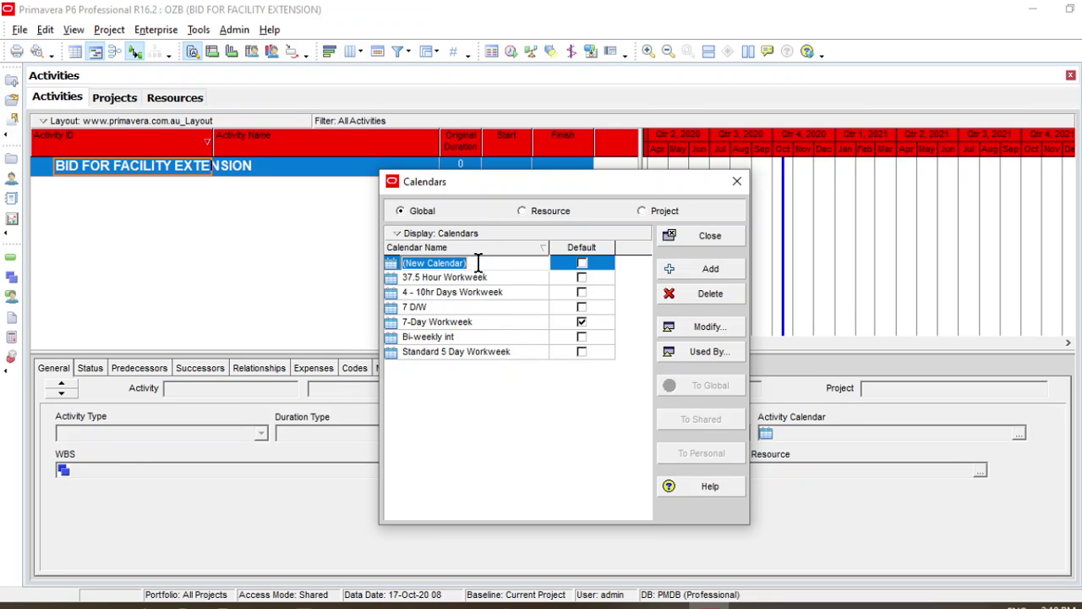
- Name the new global calendar "OZB 7 D/W"
left_click(478, 263)
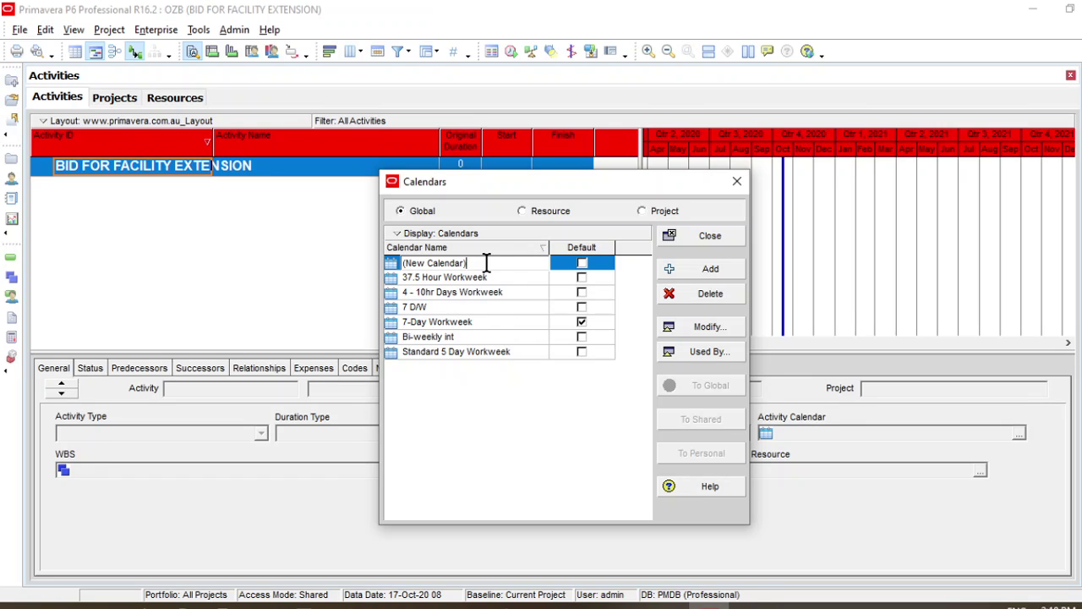
key("ctrl+shift+Left")
key("ctrl+shift+Left")
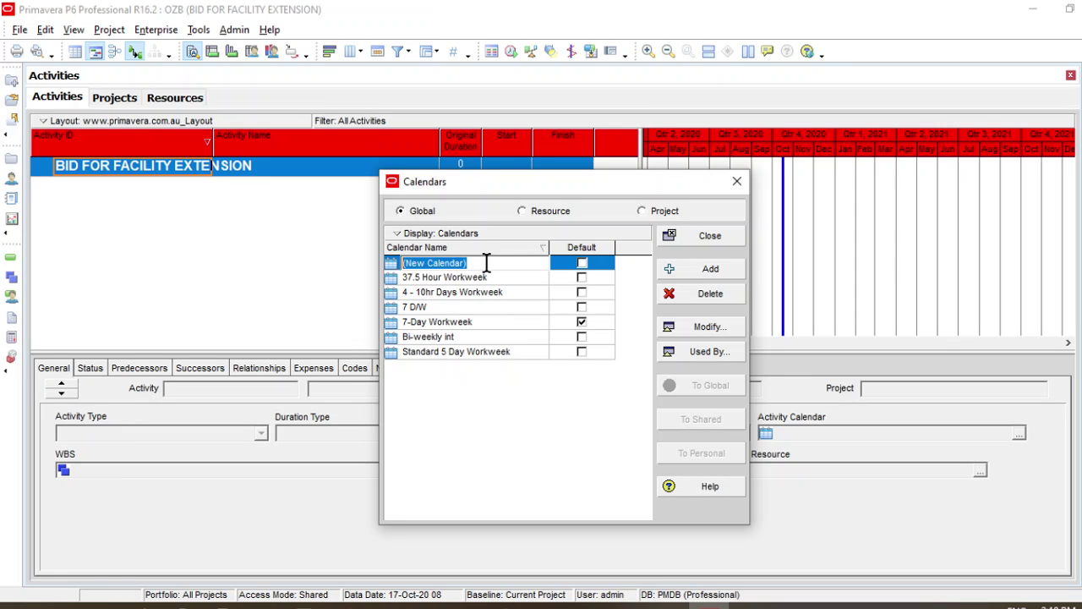
type("OZB")
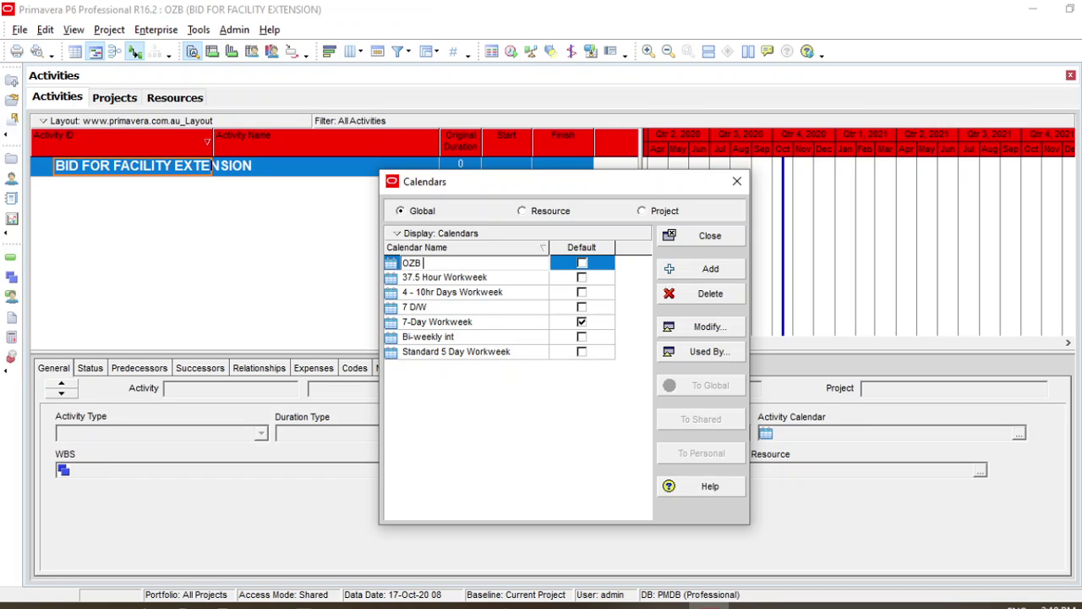
type(" 7 D/w")
key("BackSpace")
type("W")
left_click(548, 441)
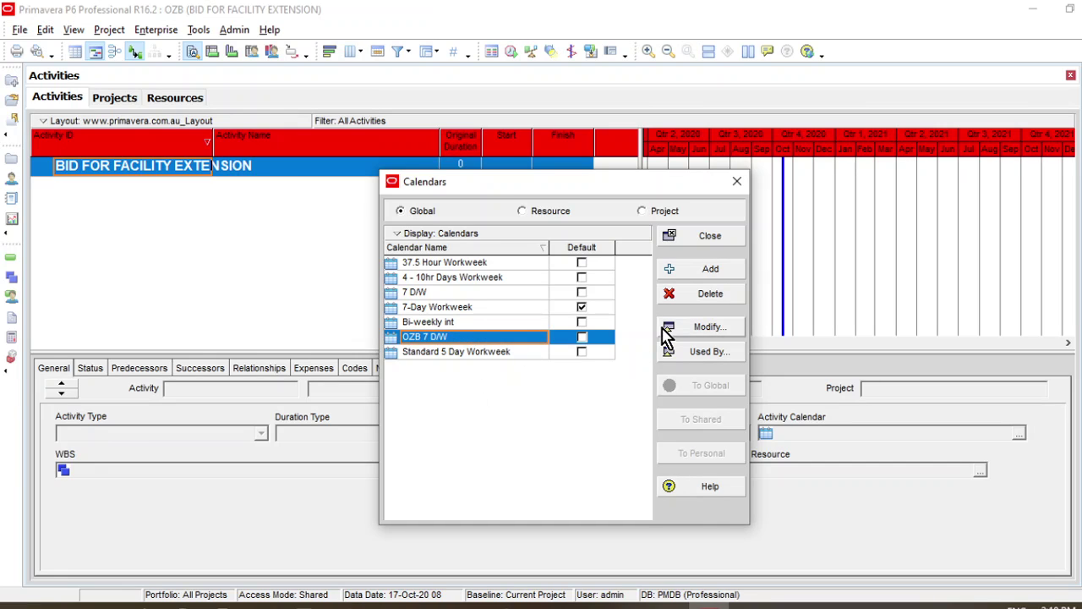
- Correct the new calendar's name to "OZB 5 D/W"
left_click(443, 338)
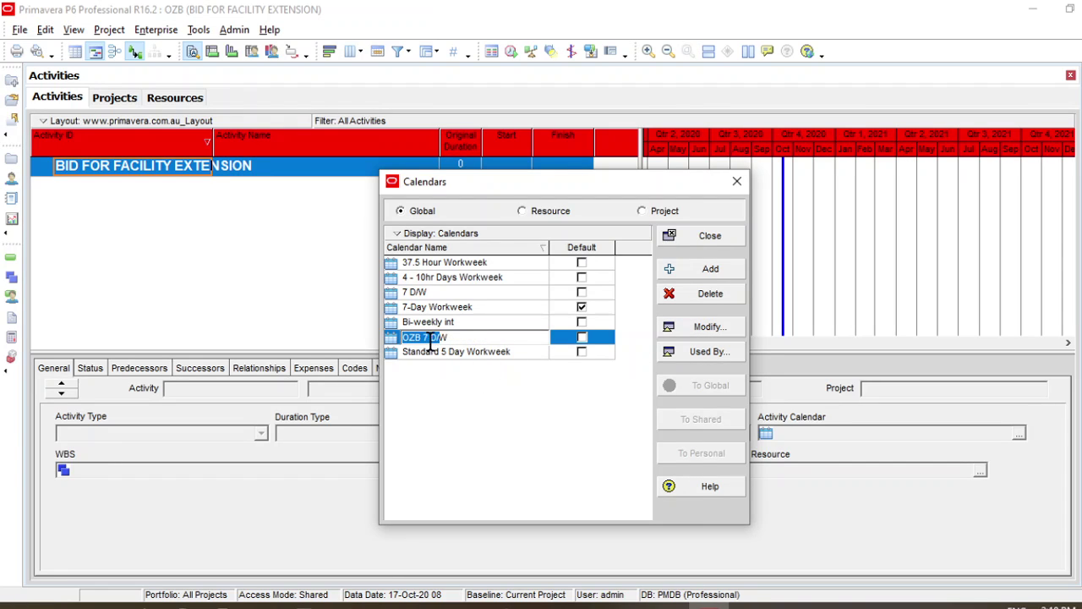
left_click(426, 337)
key("BackSpace")
type("5")
key("Return")
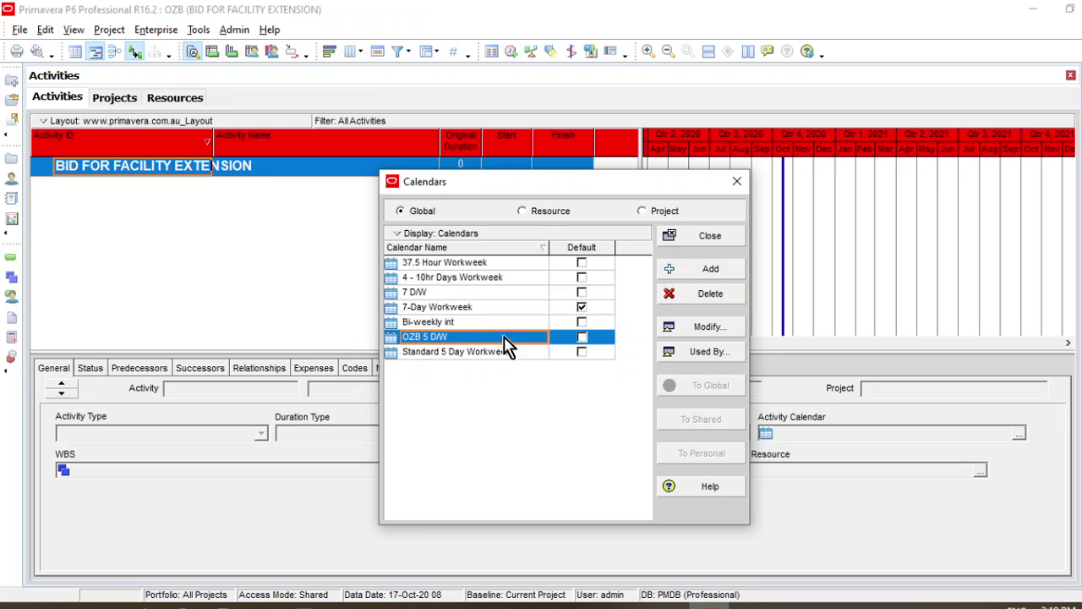
- Open the OZB 5 D/W calendar for modification and check the total work hours of several October 2020 days
left_click(699, 336)
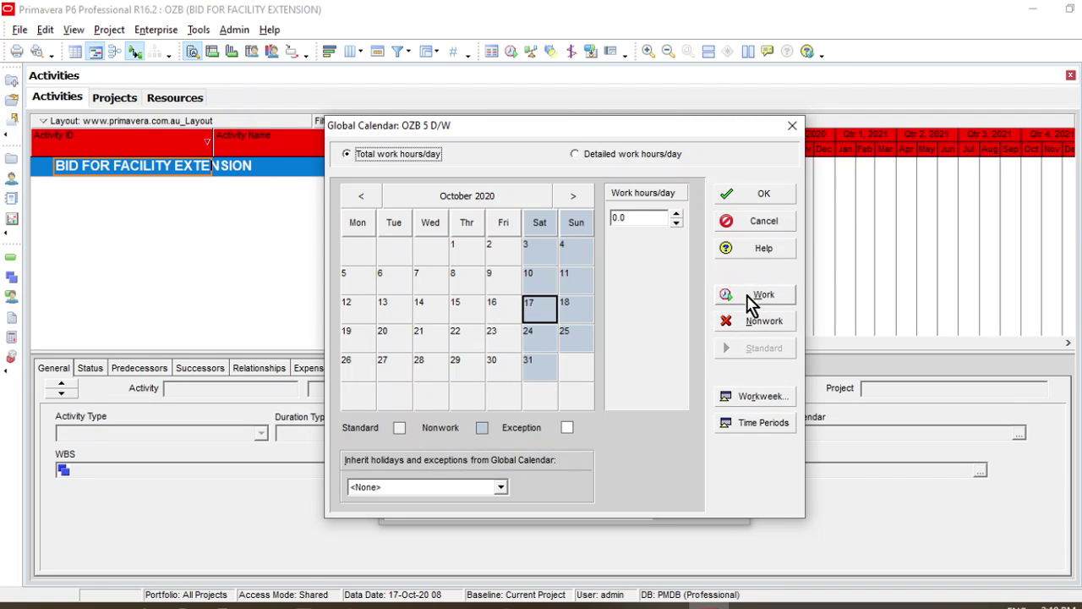
left_click(493, 307)
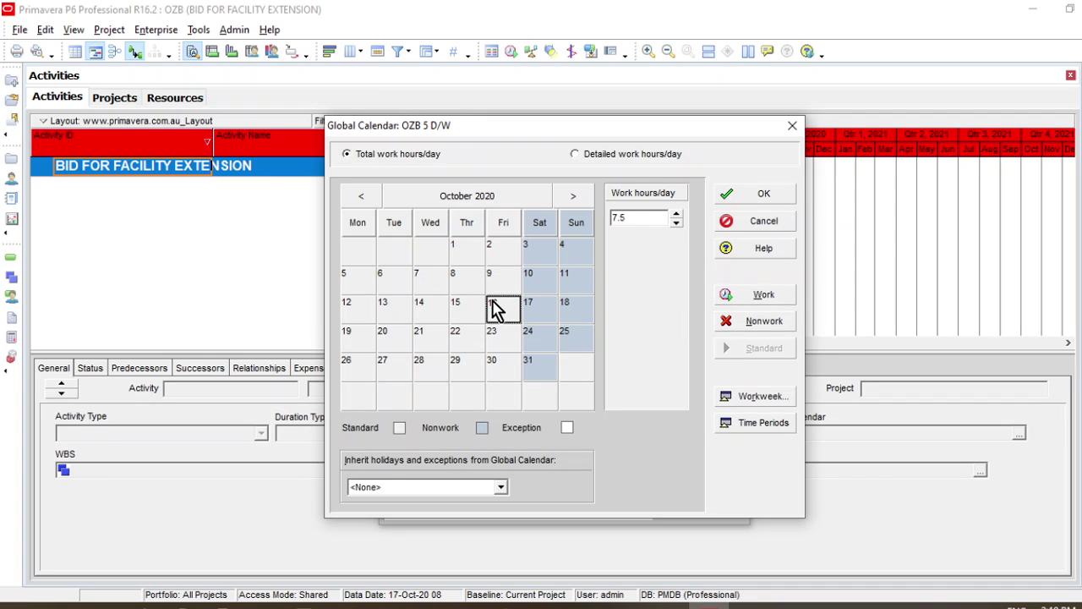
left_click(516, 278)
left_click(499, 260)
left_click(474, 286)
left_click(507, 320)
left_click(545, 319)
- Show detailed work hours per day and examine the half-hour slots for Saturday 17 and Thursday 15 October 2020
left_click(576, 153)
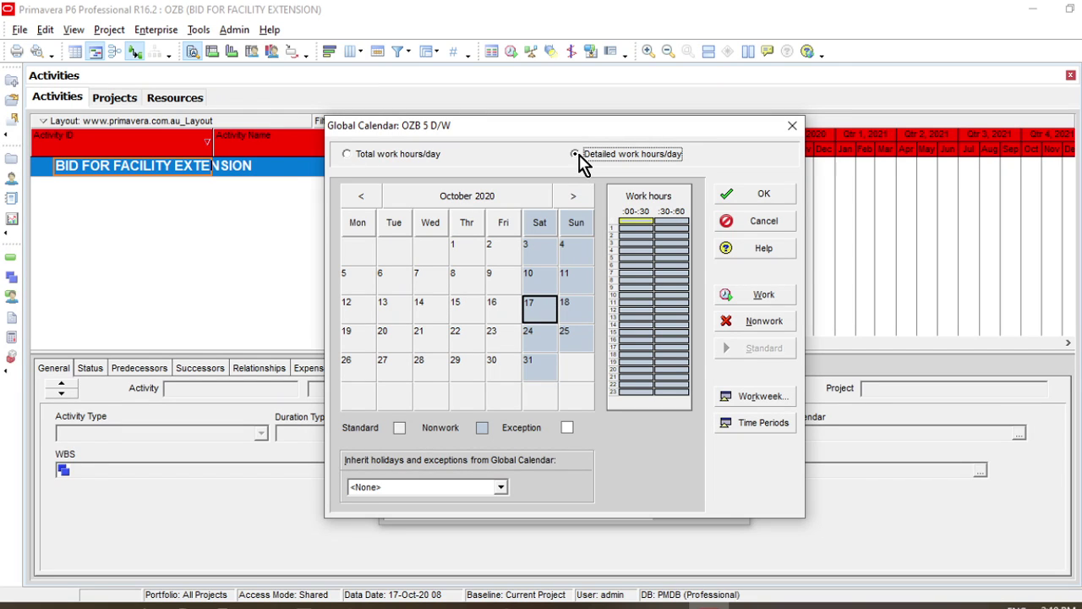
left_click(635, 280)
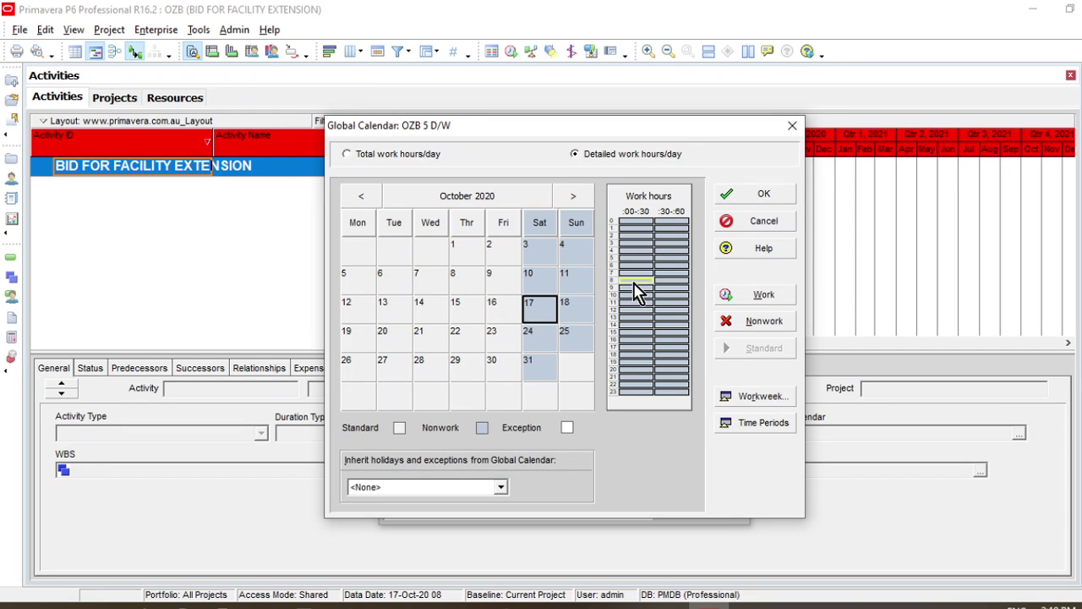
left_click(670, 327)
left_click(671, 280)
left_click(672, 318)
left_click(635, 346)
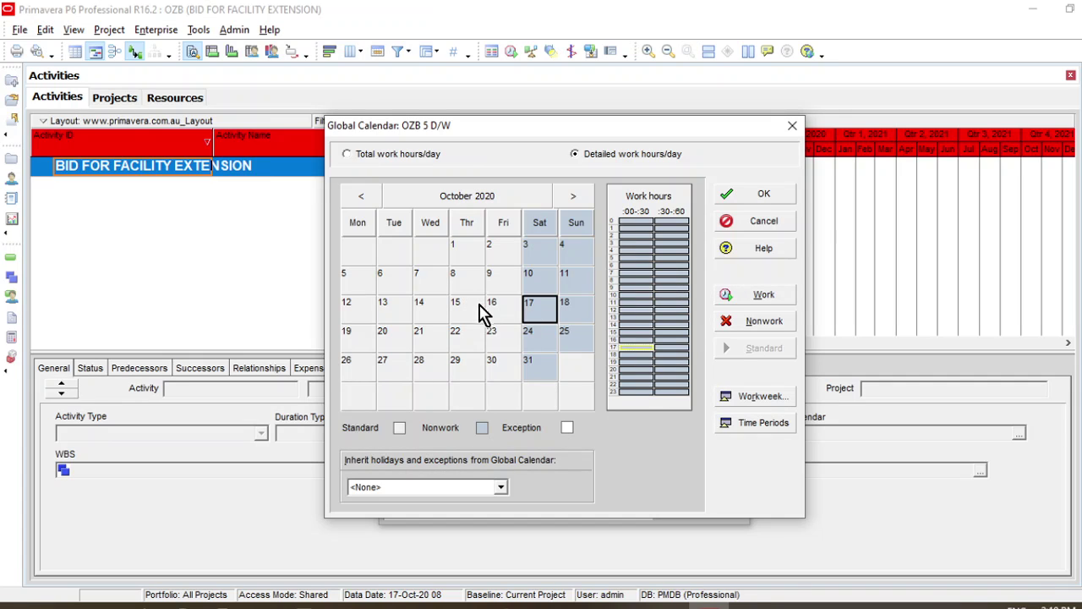
left_click(473, 309)
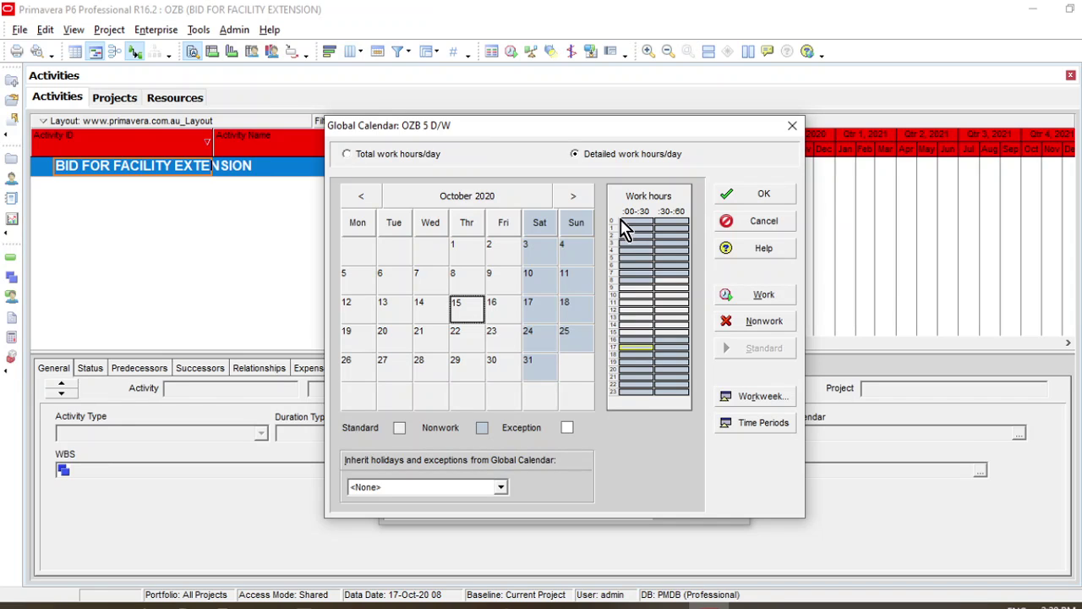
left_click(665, 223)
left_click(634, 223)
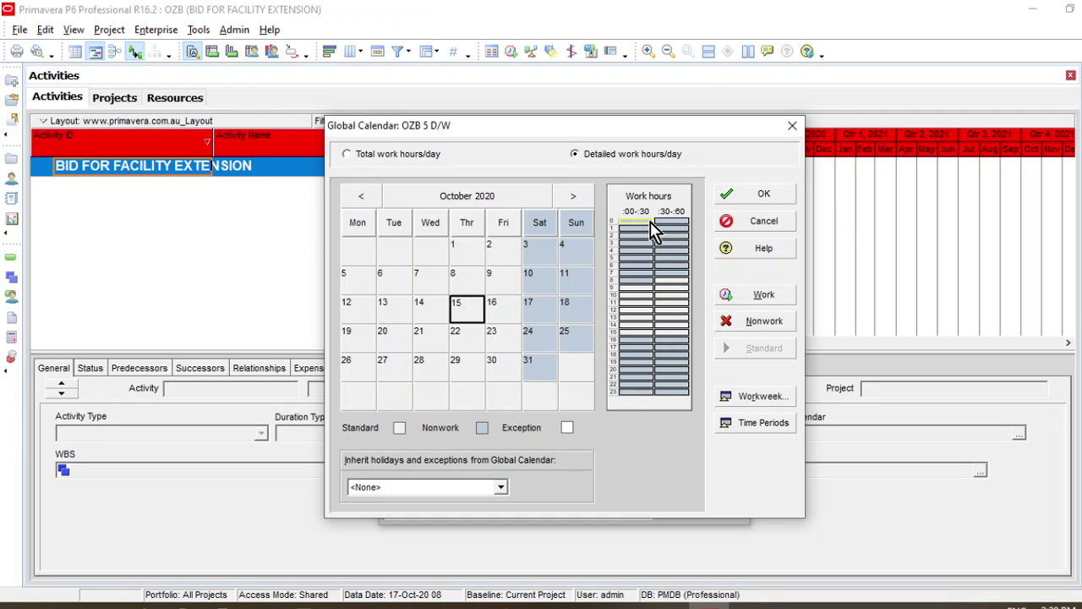
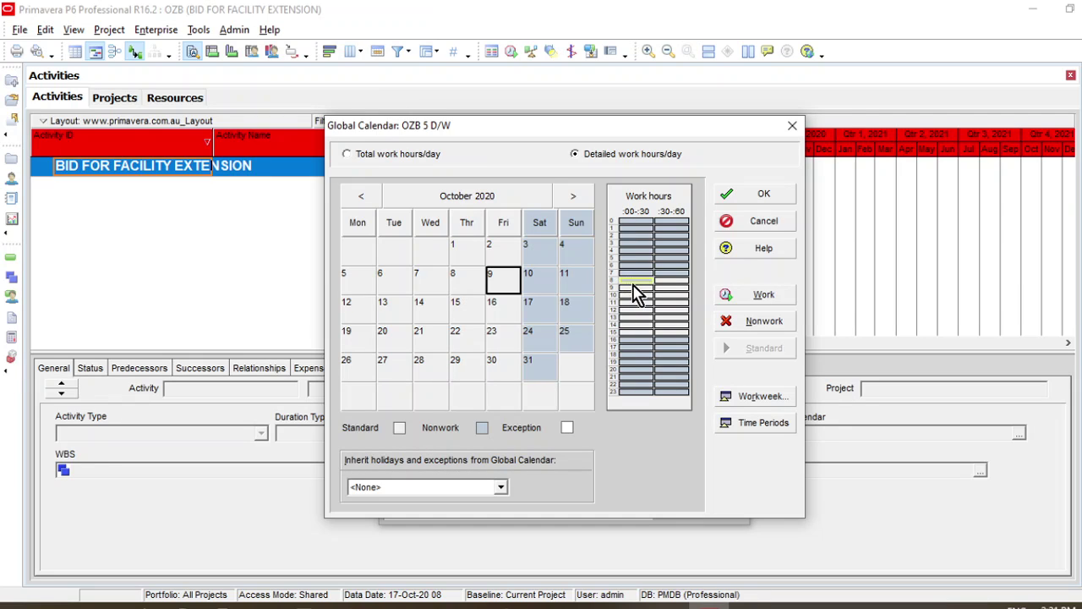
- Make 8:00 to 8:30 working time on Thursday 8 October 2020 and compare that day's hours with other October weekdays
left_click_drag(632, 282, 656, 290)
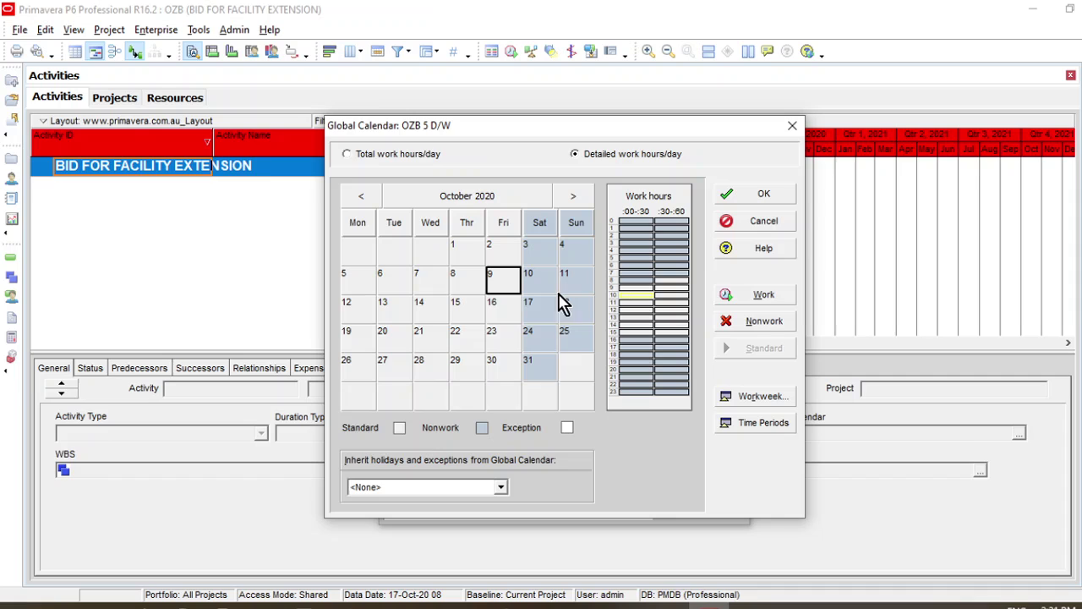
left_click(463, 292)
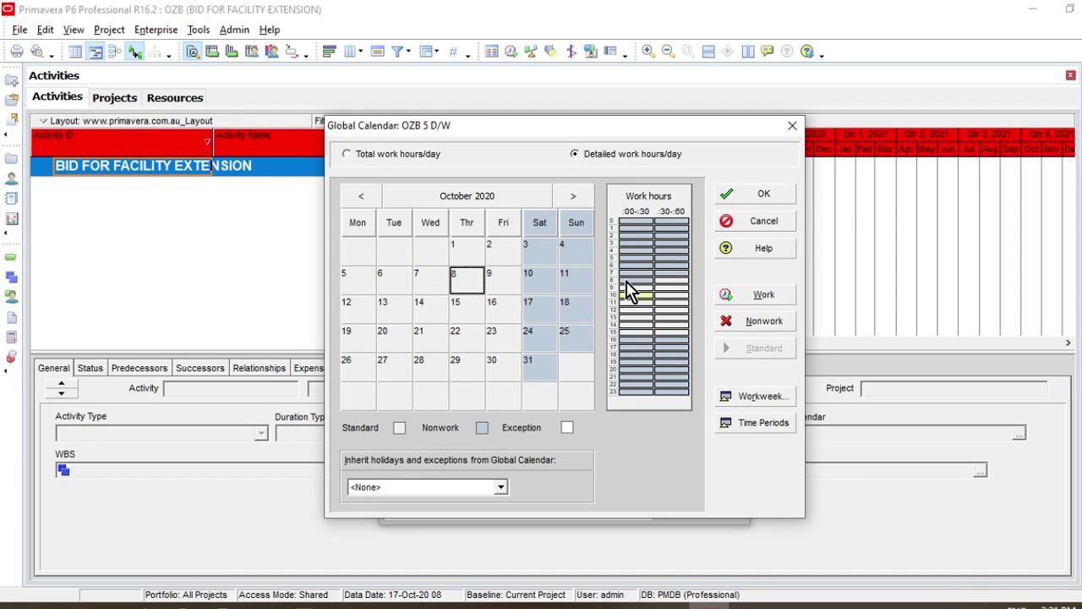
left_click(748, 296)
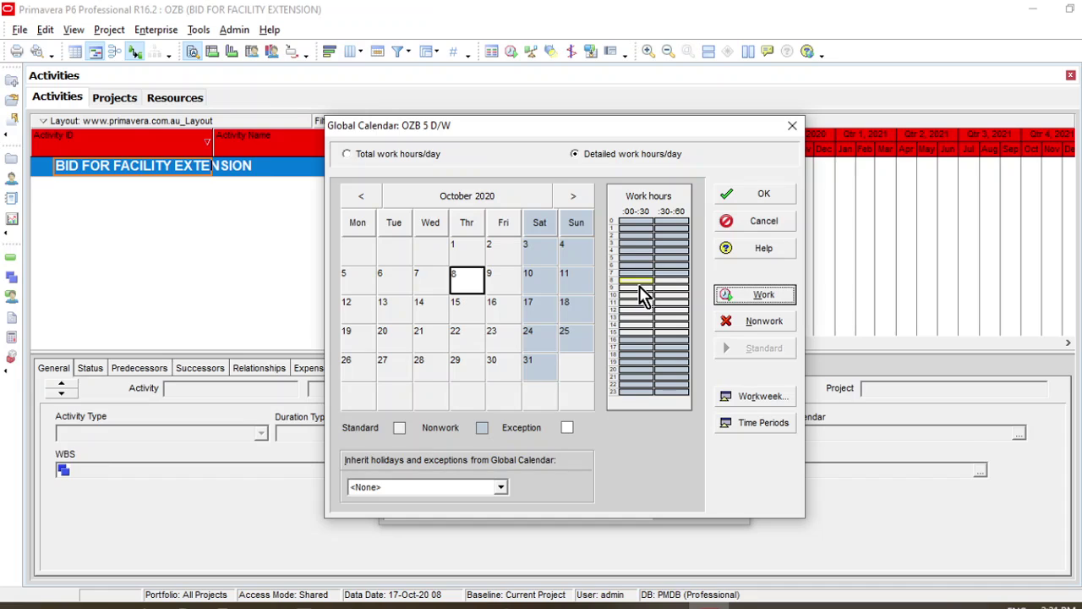
left_click(496, 287)
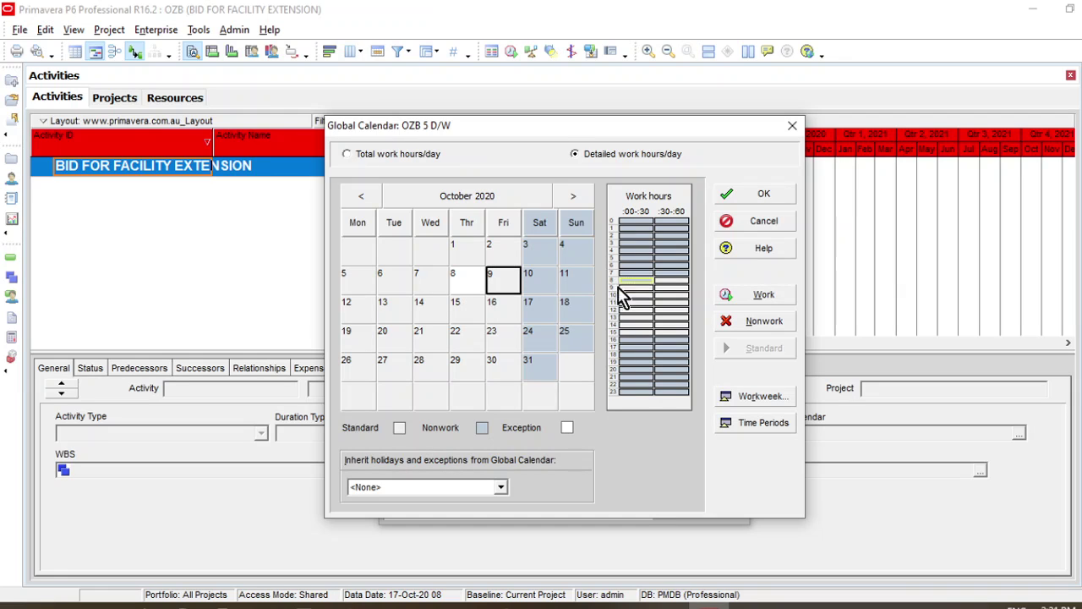
left_click(471, 311)
left_click(473, 338)
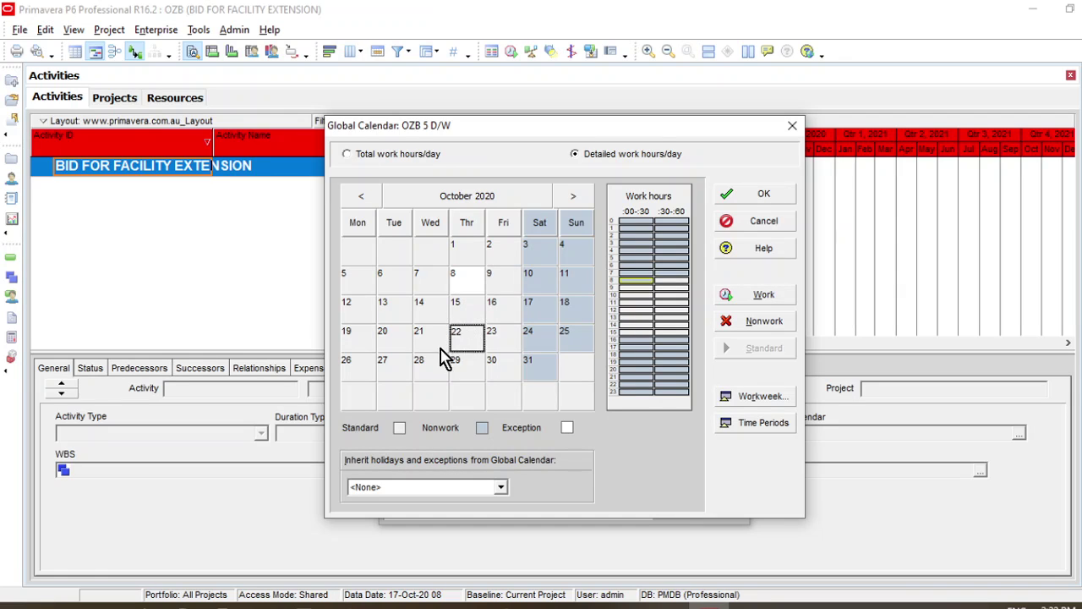
left_click(440, 346)
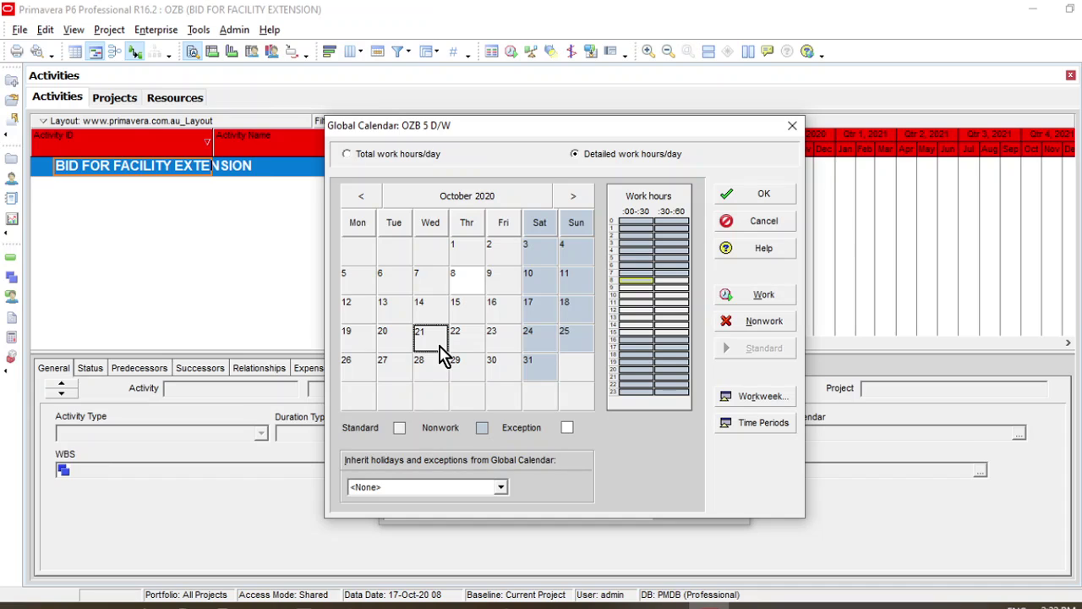
left_click(467, 292)
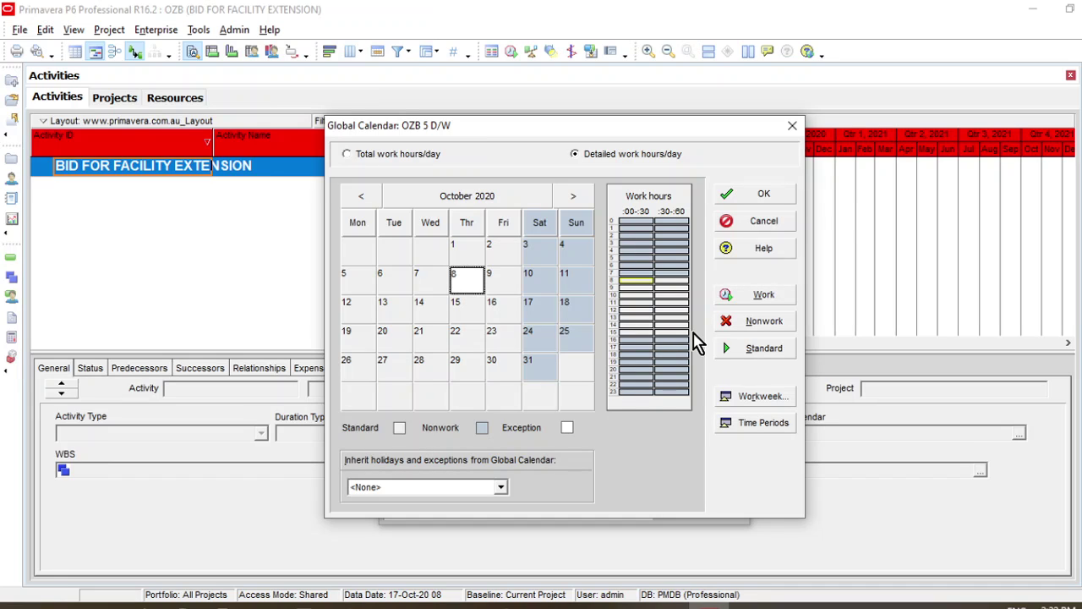
- Make 8:00 to 8:30 standard working time for Monday to Friday in the calendar's workweek
left_click(750, 399)
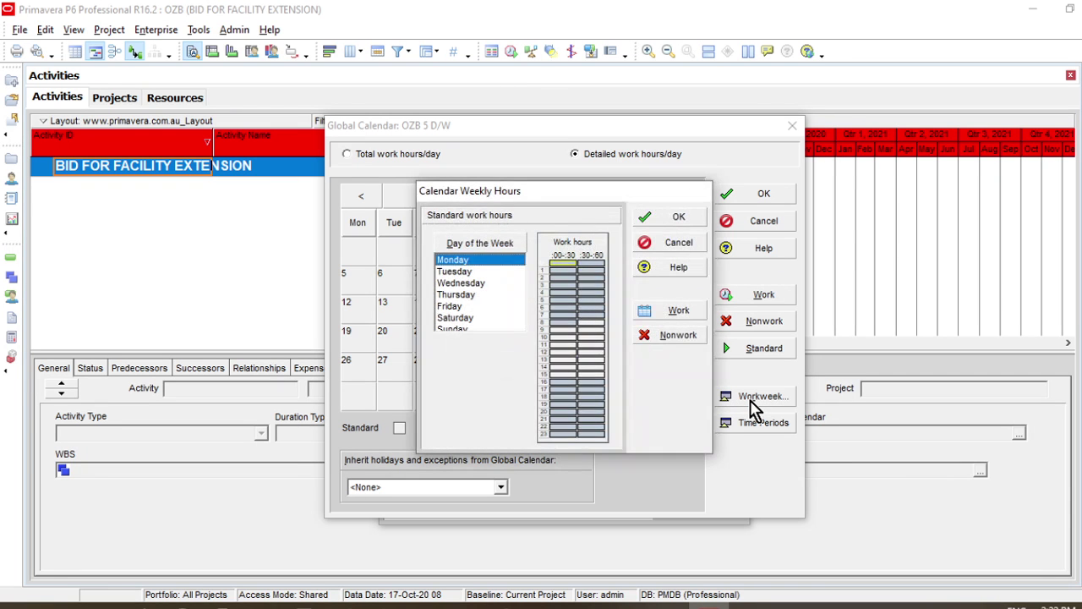
left_click(676, 245)
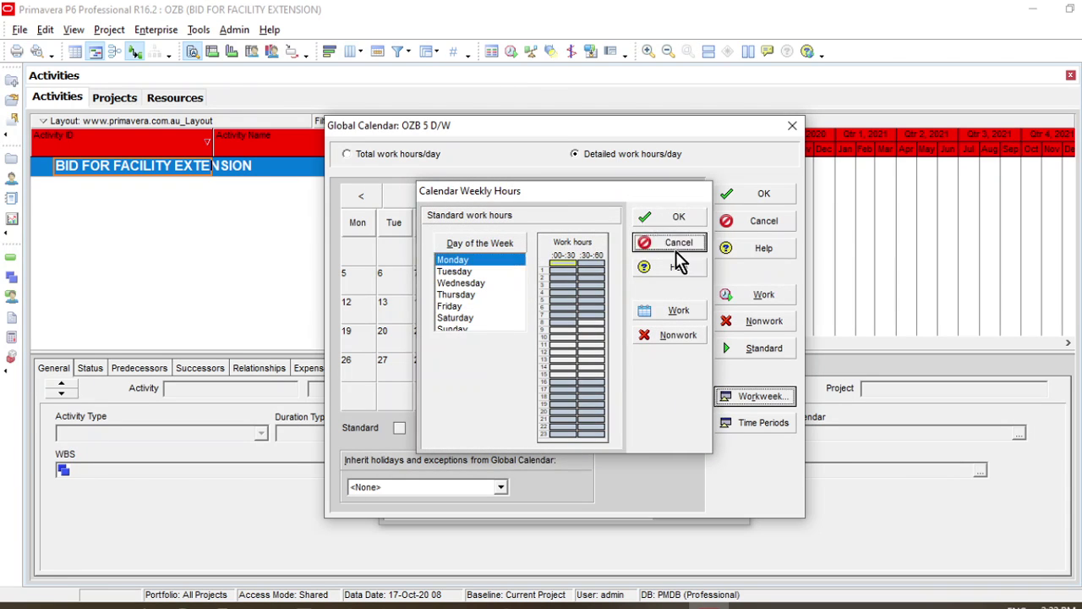
left_click(755, 397)
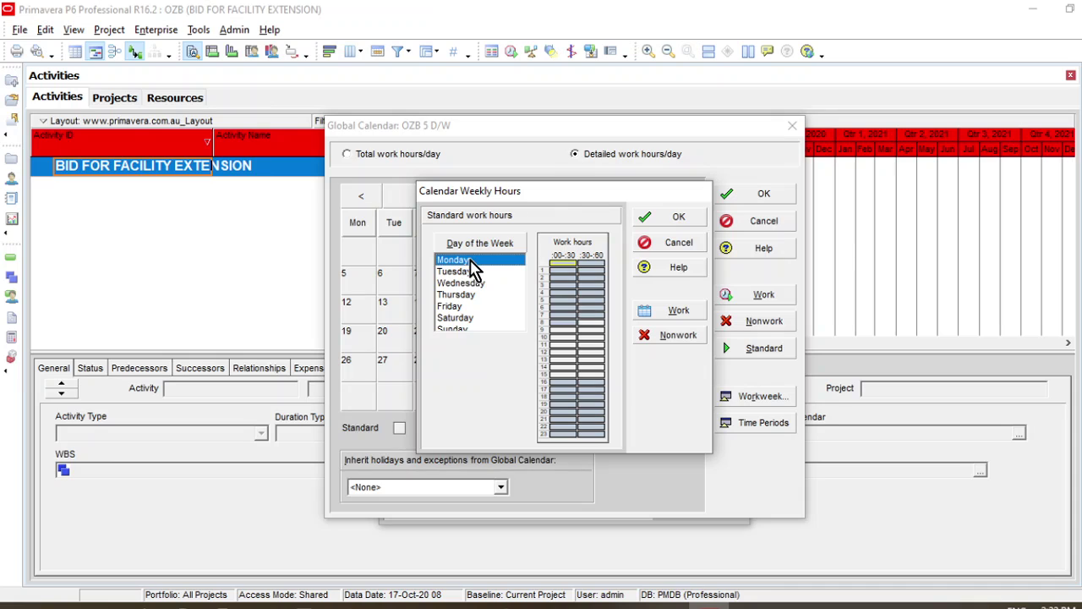
left_click_drag(464, 272, 456, 309)
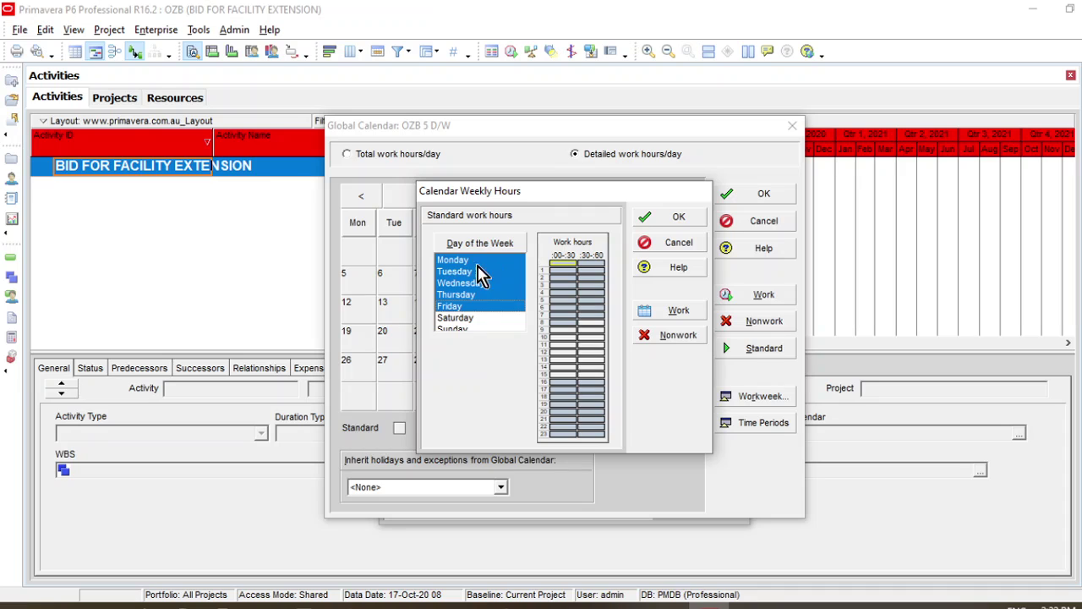
left_click(564, 323)
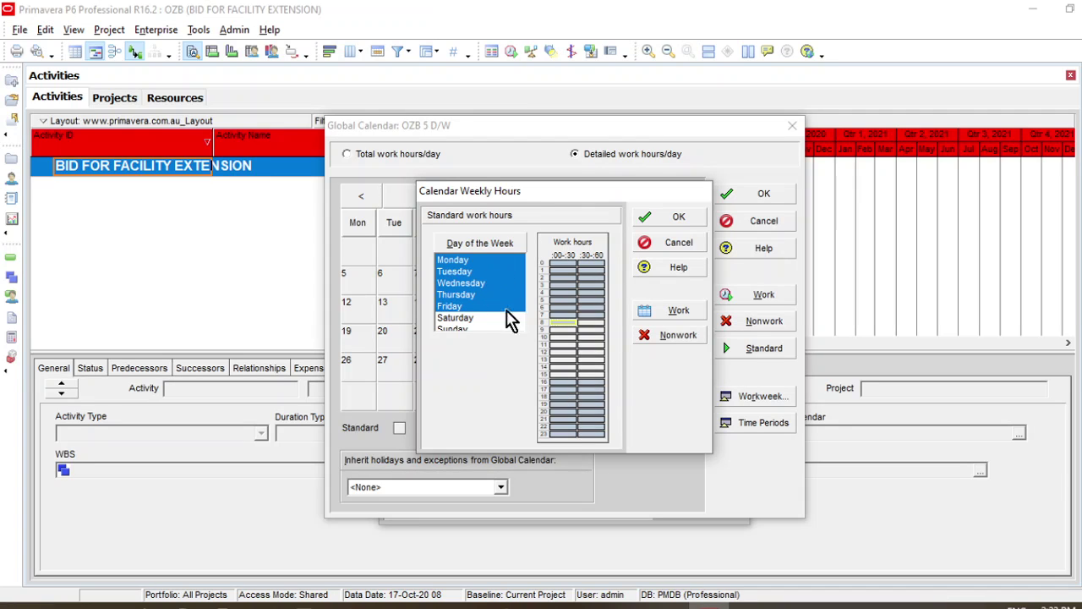
left_click(676, 311)
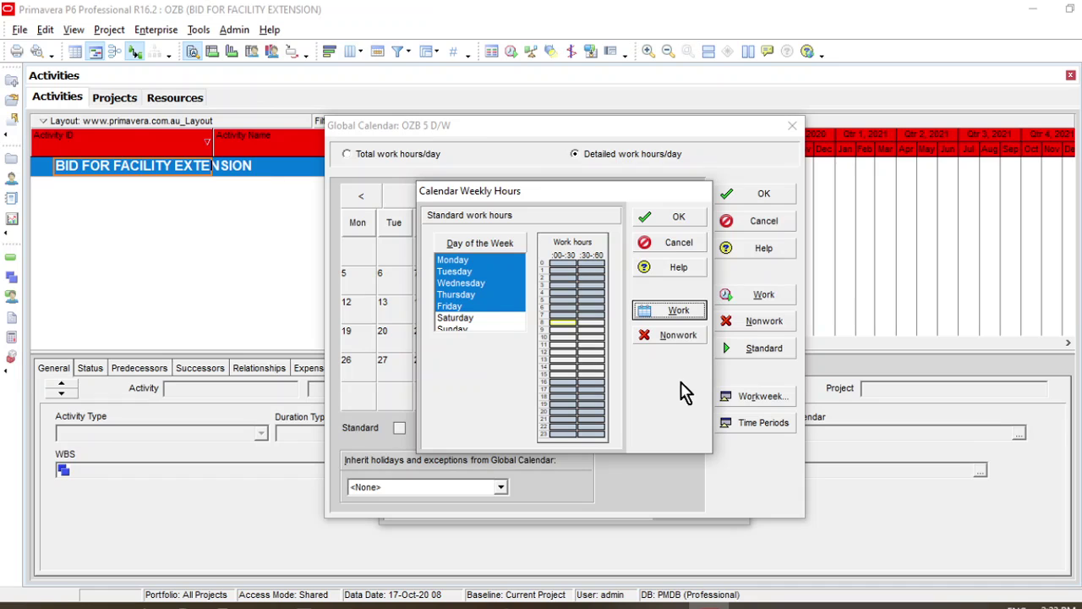
left_click(672, 219)
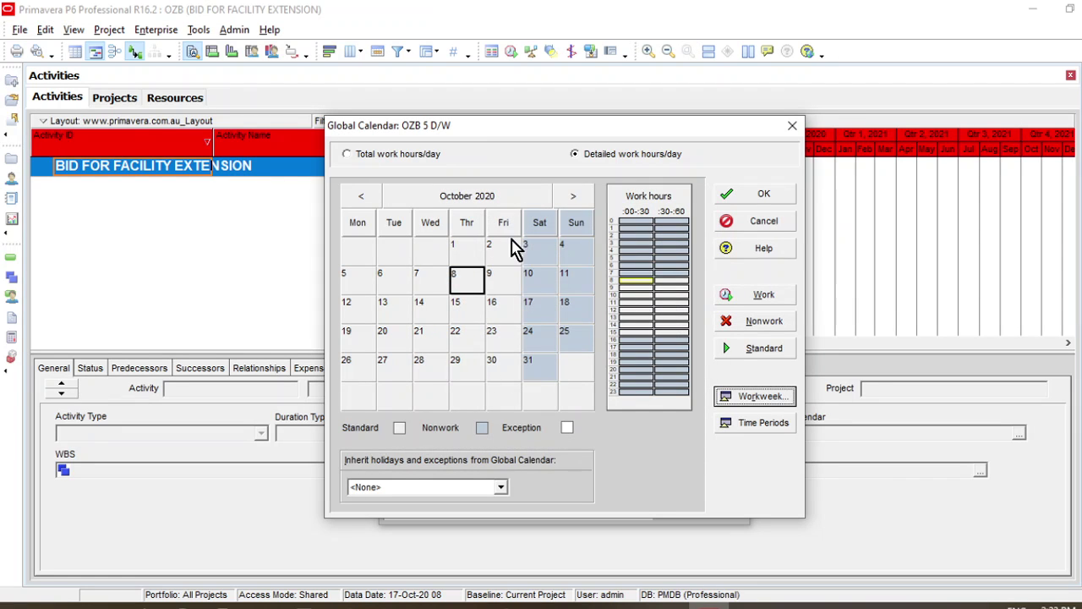
- Show total work hours per day, check them for October weekdays, and advance the calendar to November 2020
left_click(404, 163)
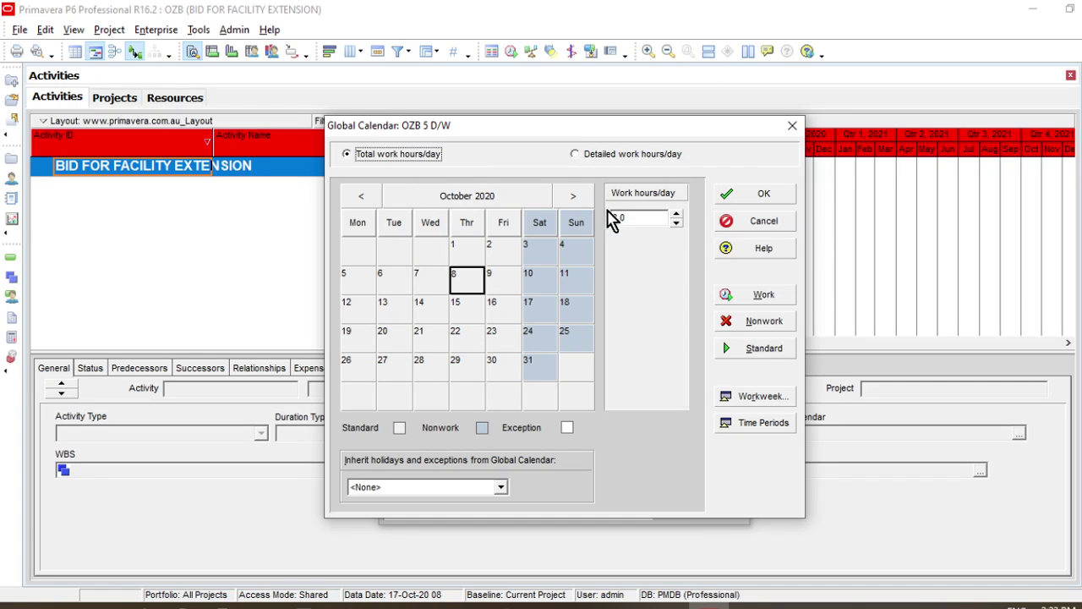
left_click_drag(634, 217, 609, 217)
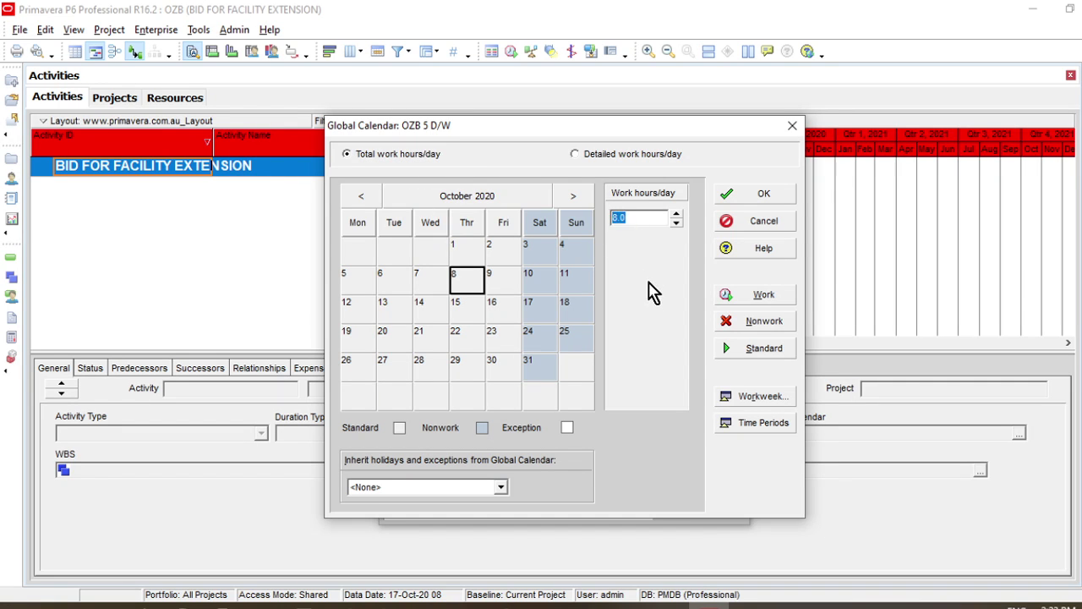
left_click(502, 305)
left_click(575, 196)
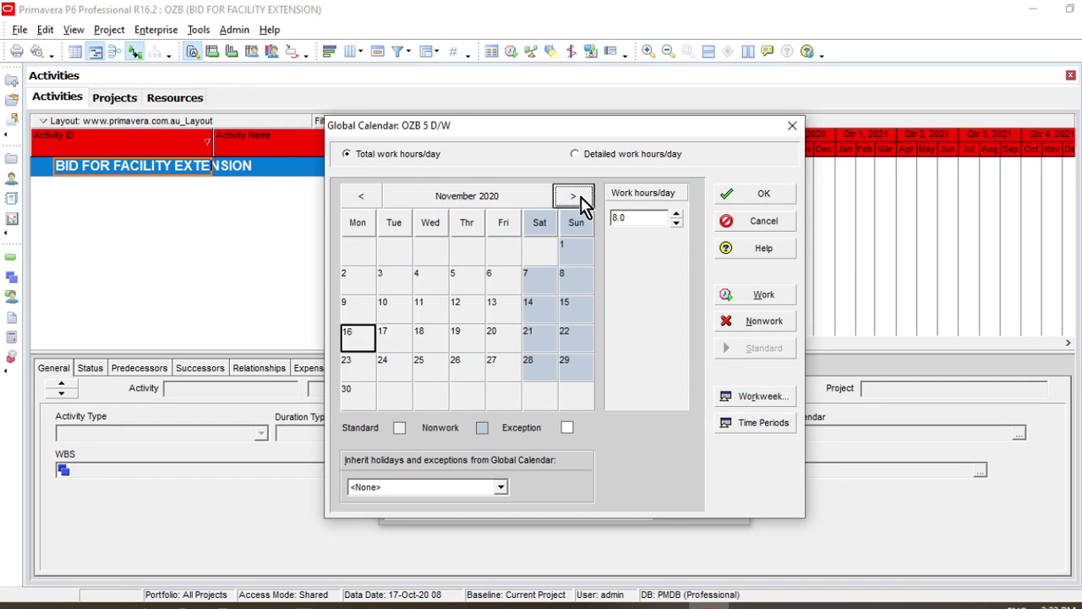
- Look through the calendar months up to September 2021, check the work hours for Friday 17 September, and return to October 2020
double_click(578, 199)
triple_click(575, 196)
double_click(574, 196)
double_click(575, 196)
left_click(575, 196)
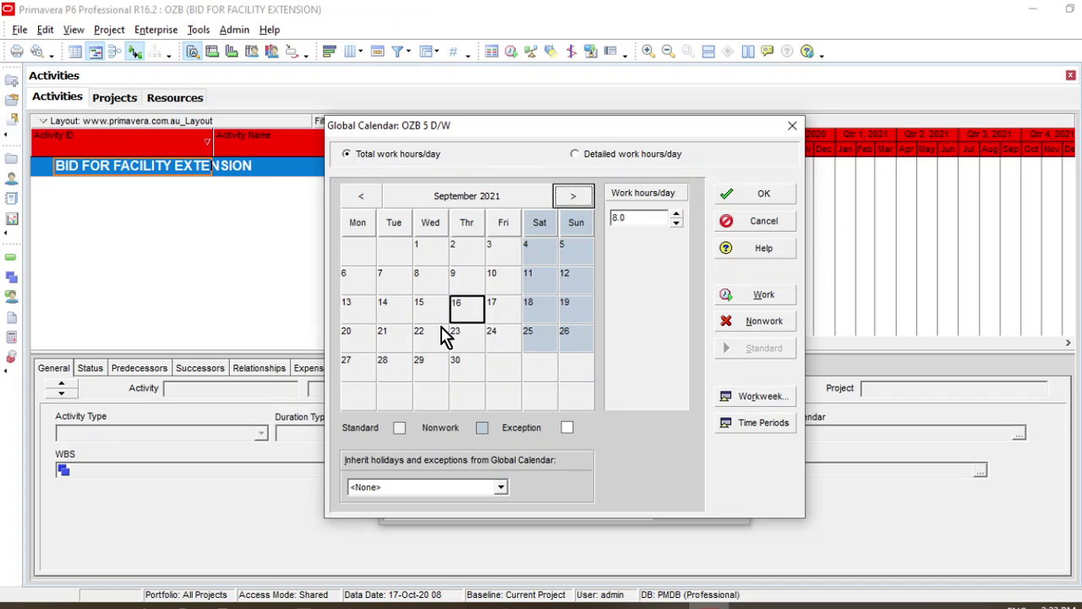
left_click(501, 310)
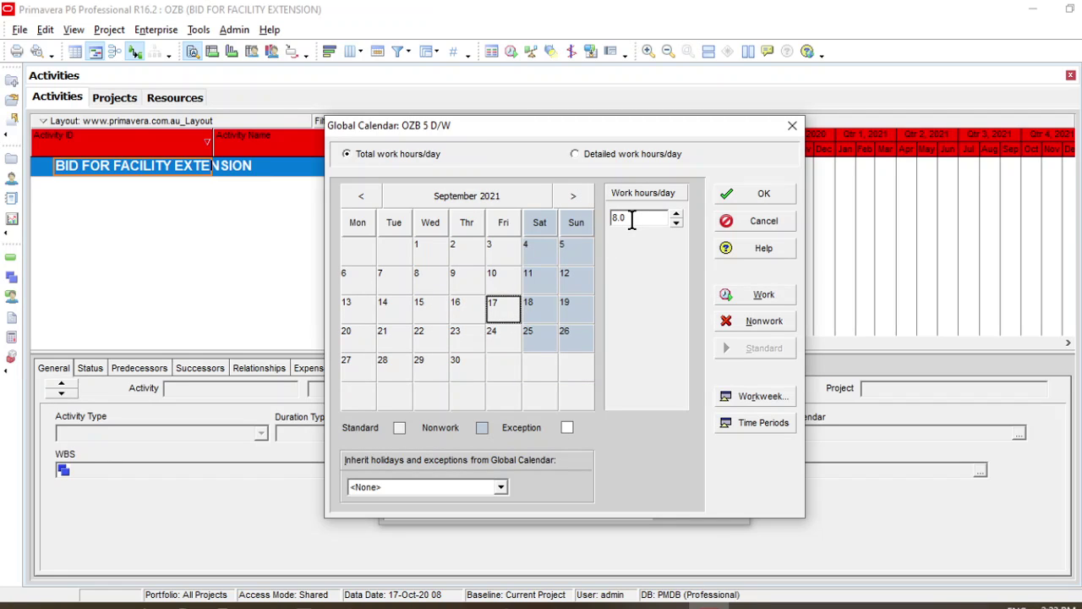
left_click(364, 198)
double_click(363, 198)
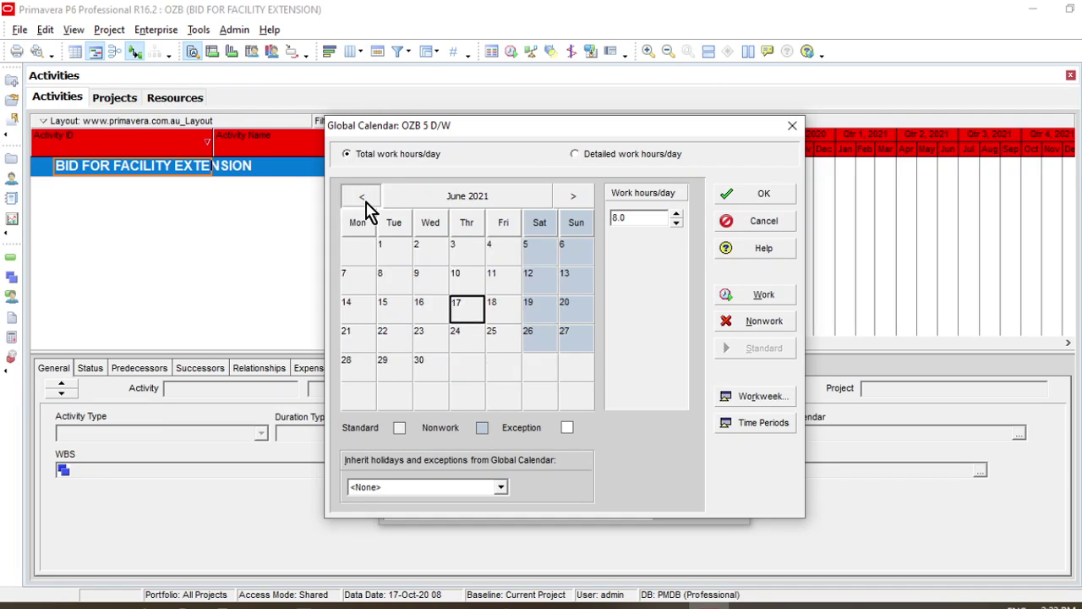
triple_click(363, 198)
double_click(363, 198)
double_click(364, 197)
left_click(364, 198)
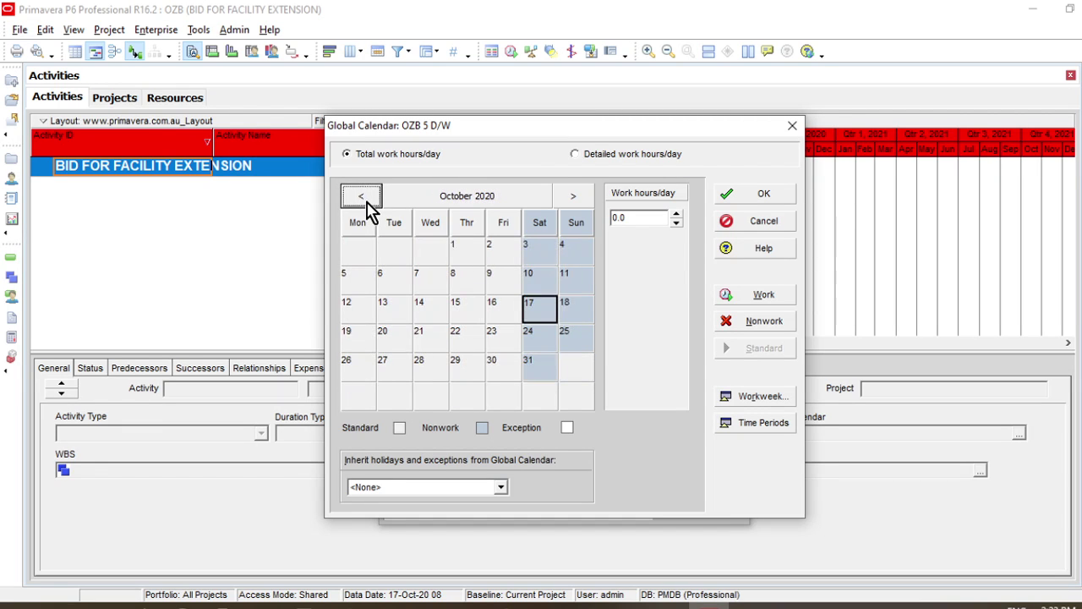
- Show detailed work hours per day and examine the half-hour slots for Thursday 15 and Friday 16 October 2020
left_click(632, 156)
left_click(469, 315)
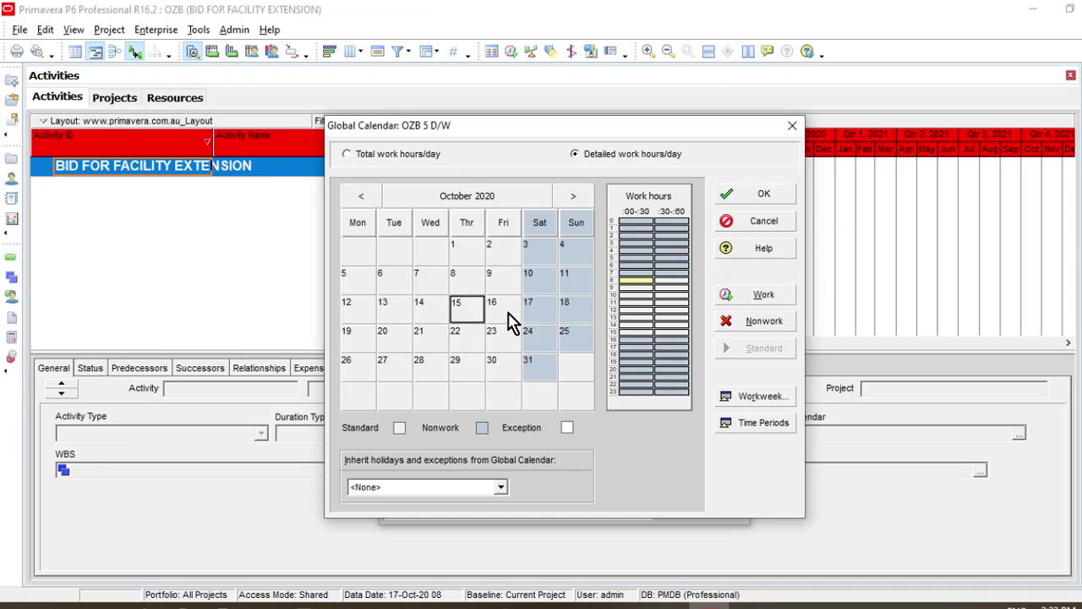
left_click(510, 321)
- Make Friday 25 December 2020 a nonwork day in the OZB 5 D/W calendar
left_click(574, 199)
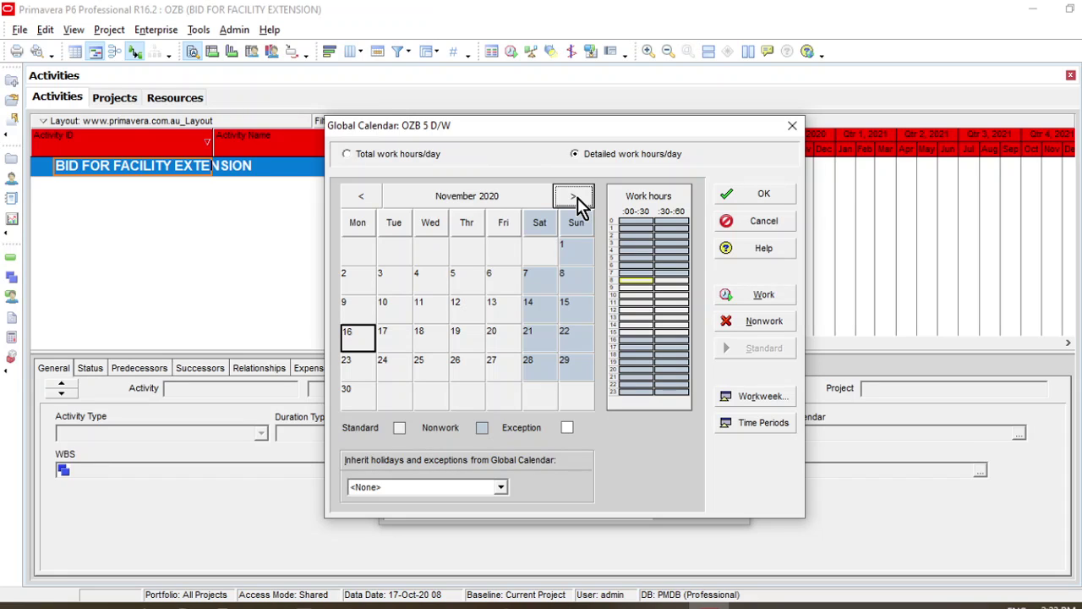
left_click(575, 198)
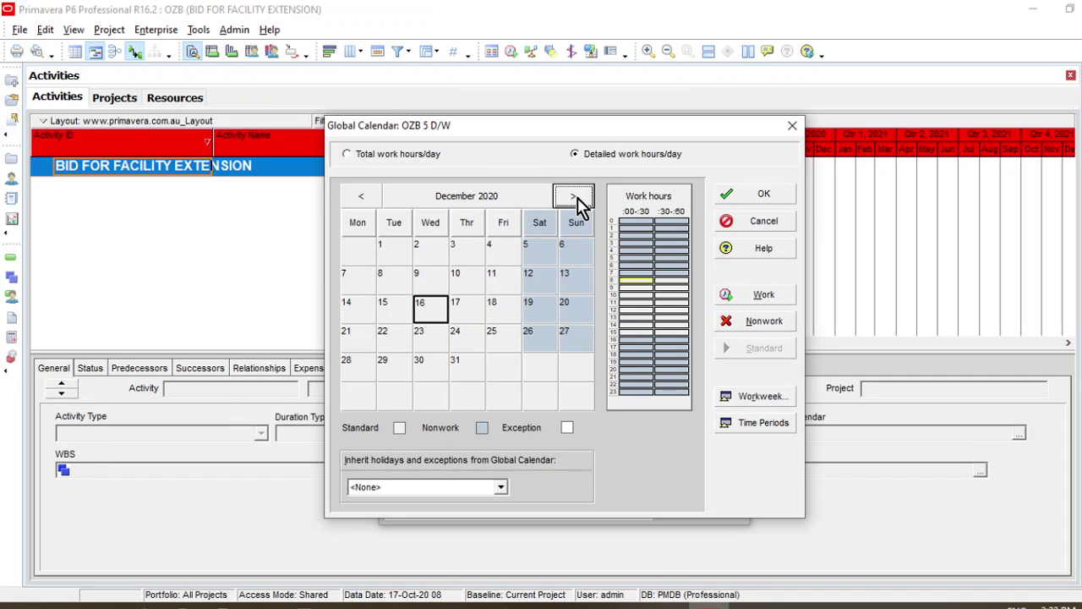
left_click(365, 199)
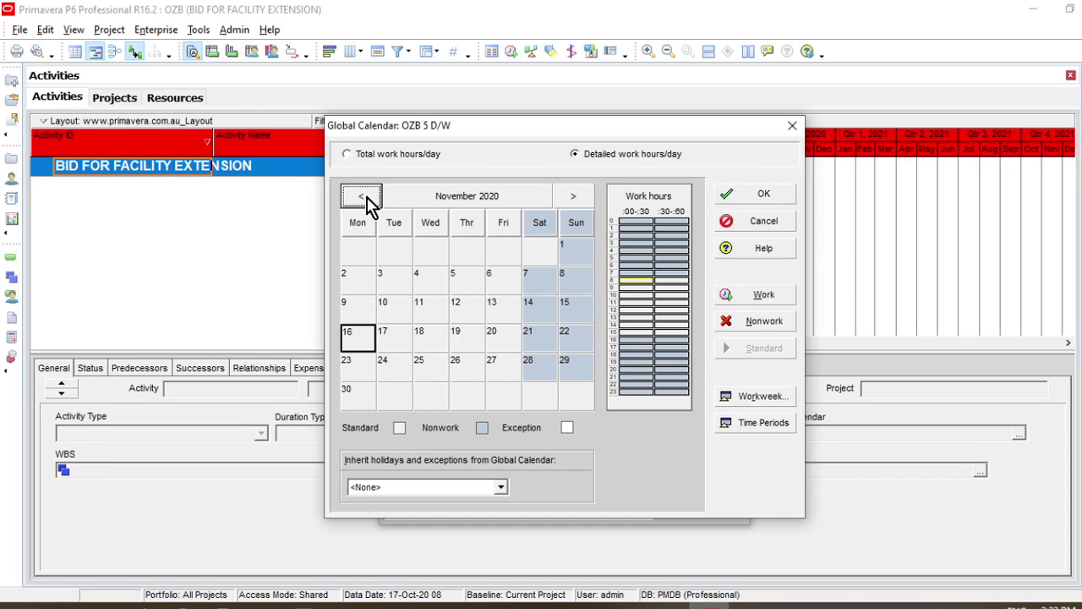
left_click(574, 199)
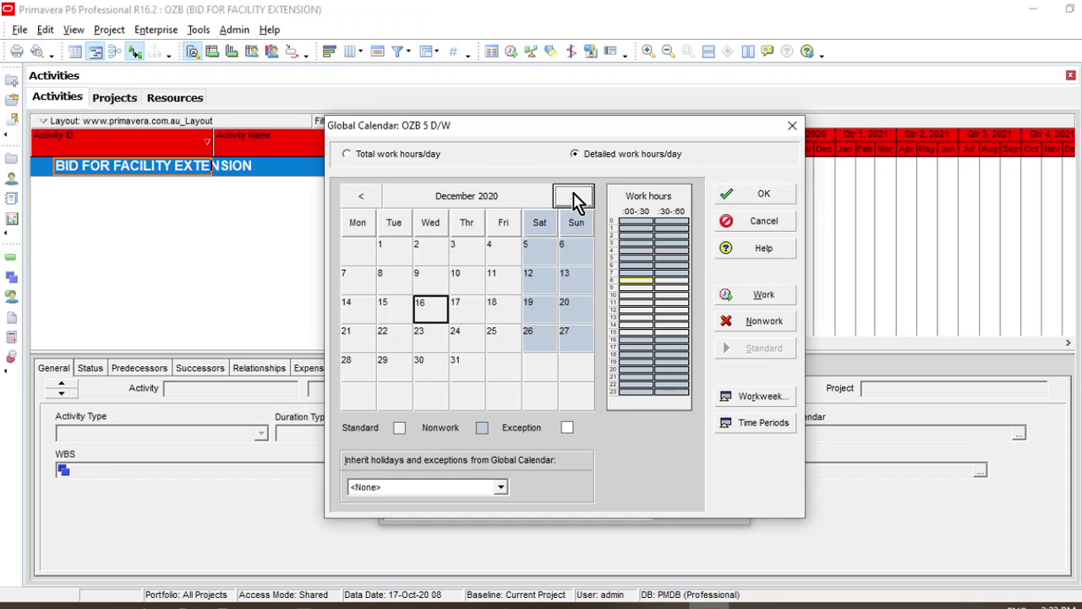
left_click(500, 339)
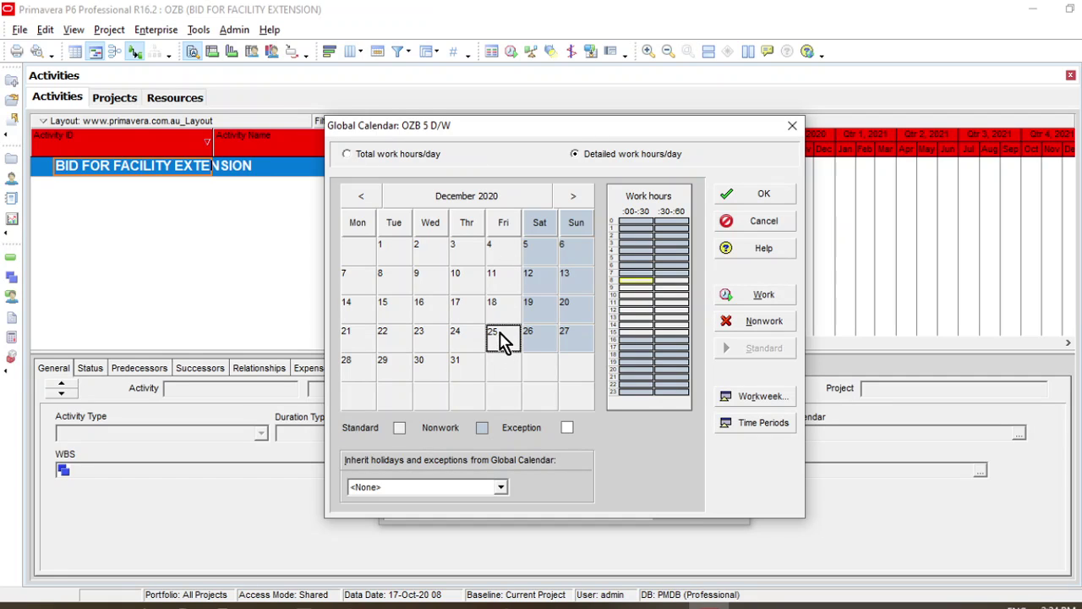
left_click(755, 324)
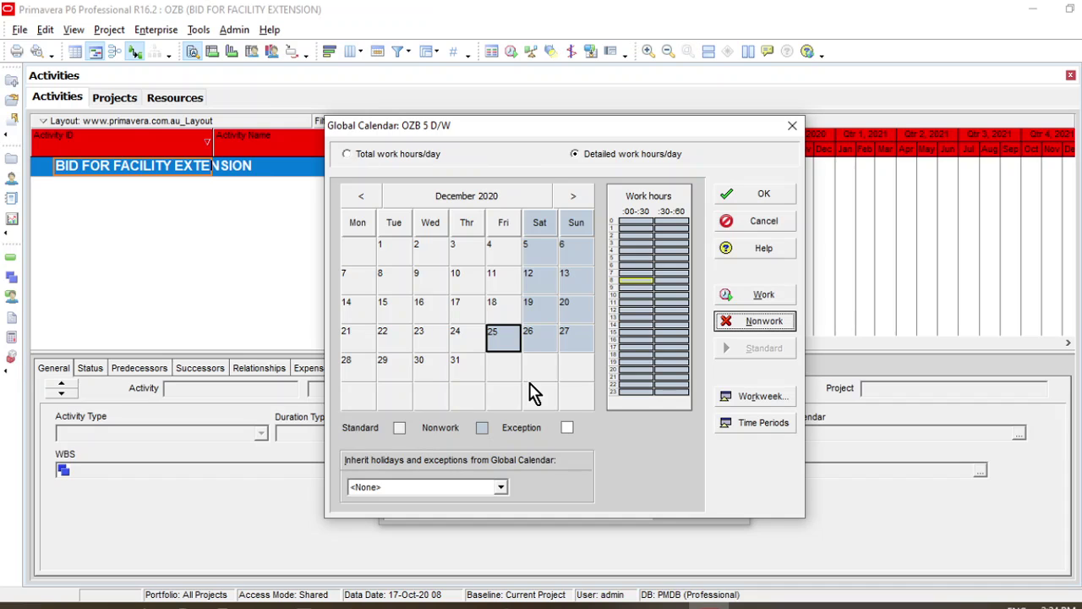
- View January 2021, return to December 2020, and examine the detailed hours of its weekdays, including 17, 18, 11, 9 and 16 December
left_click(573, 199)
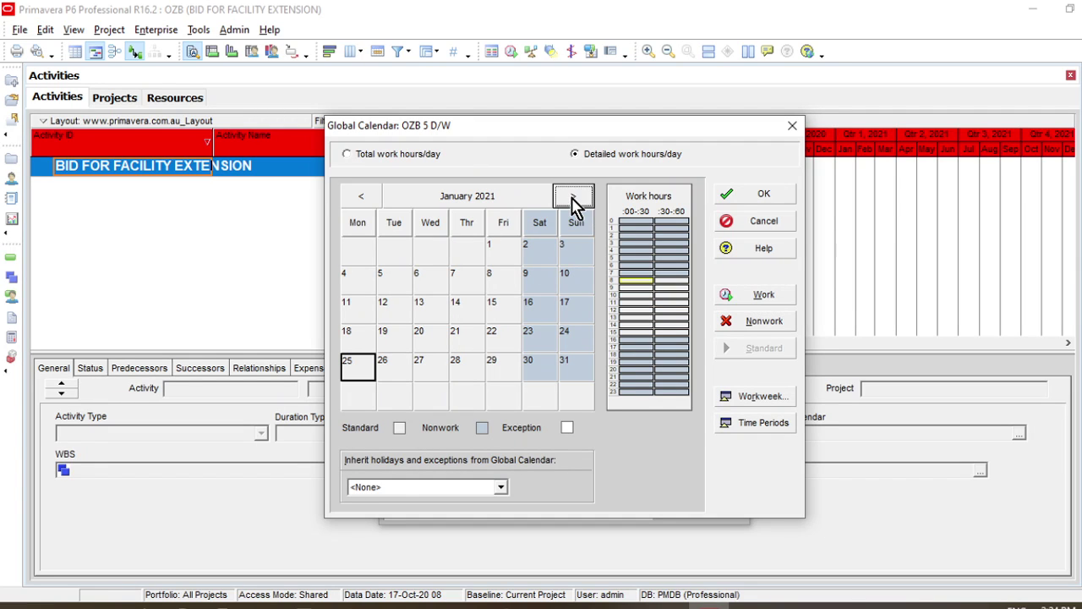
left_click(363, 198)
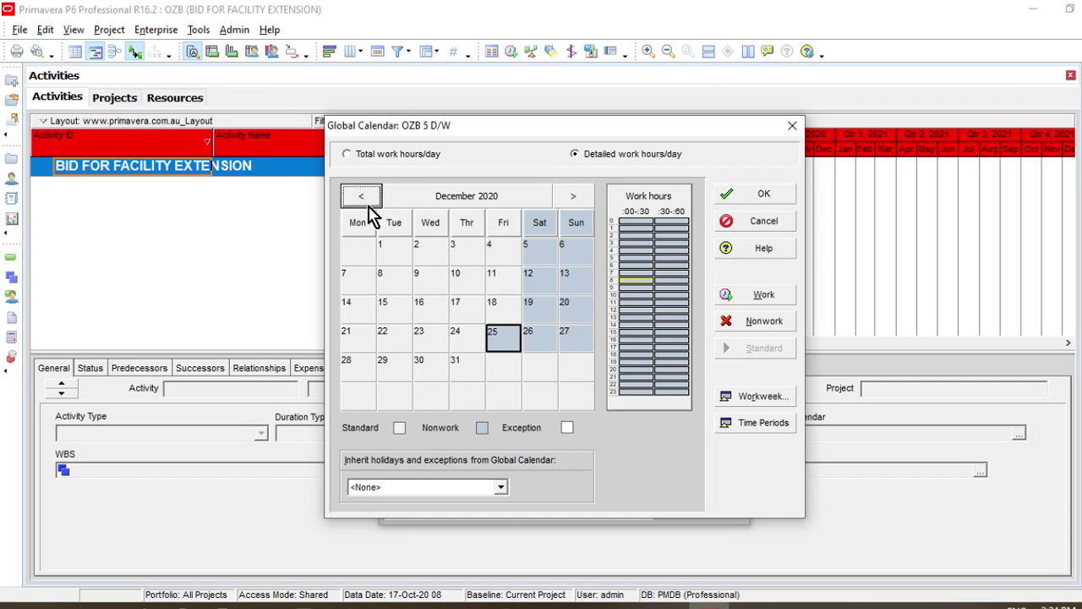
left_click(470, 311)
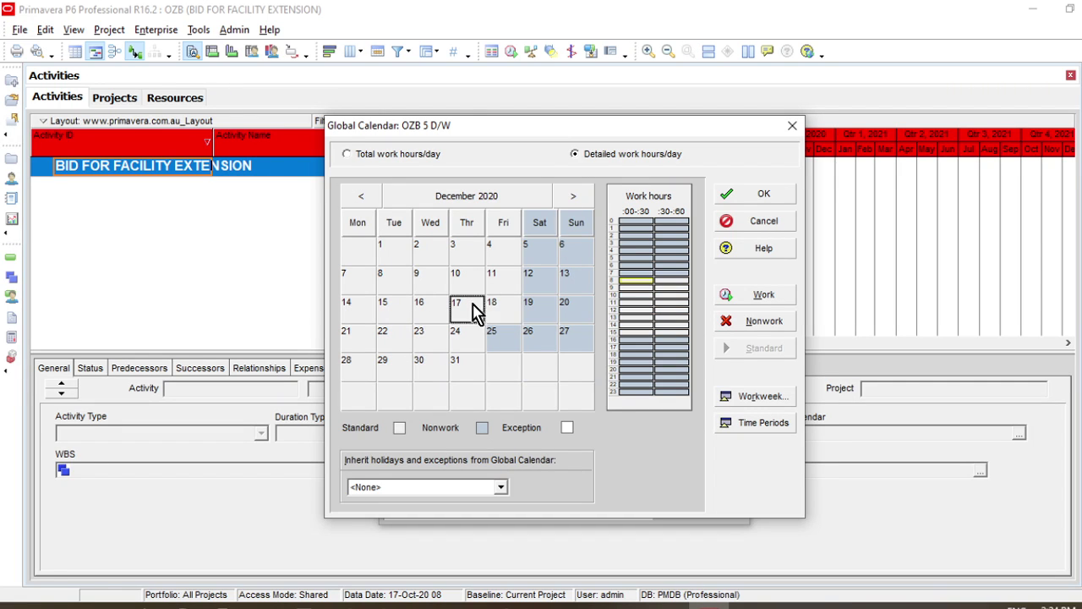
left_click(507, 313)
left_click(509, 278)
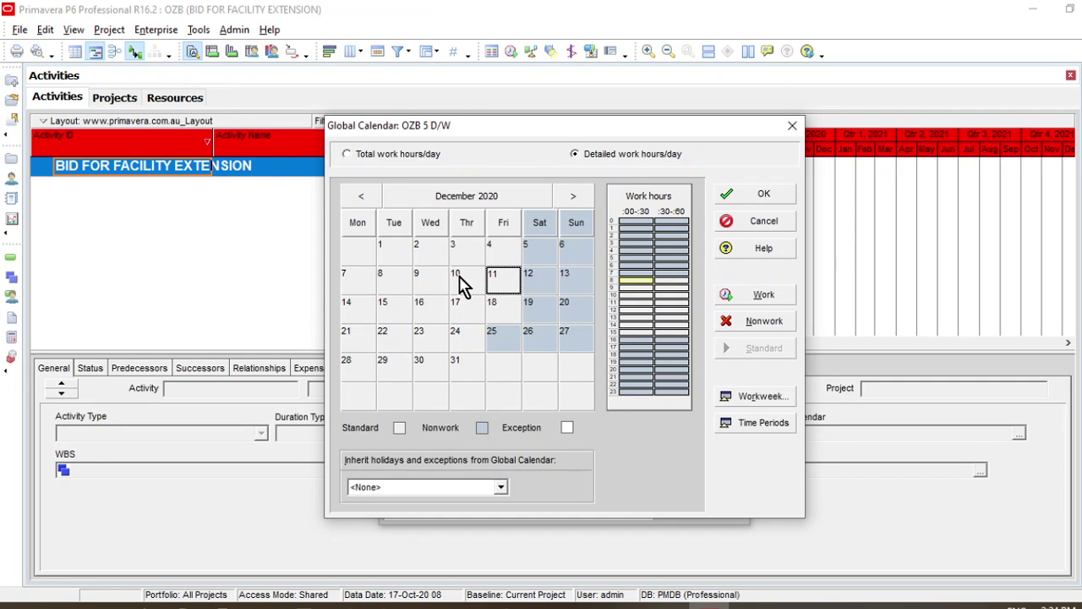
left_click(429, 284)
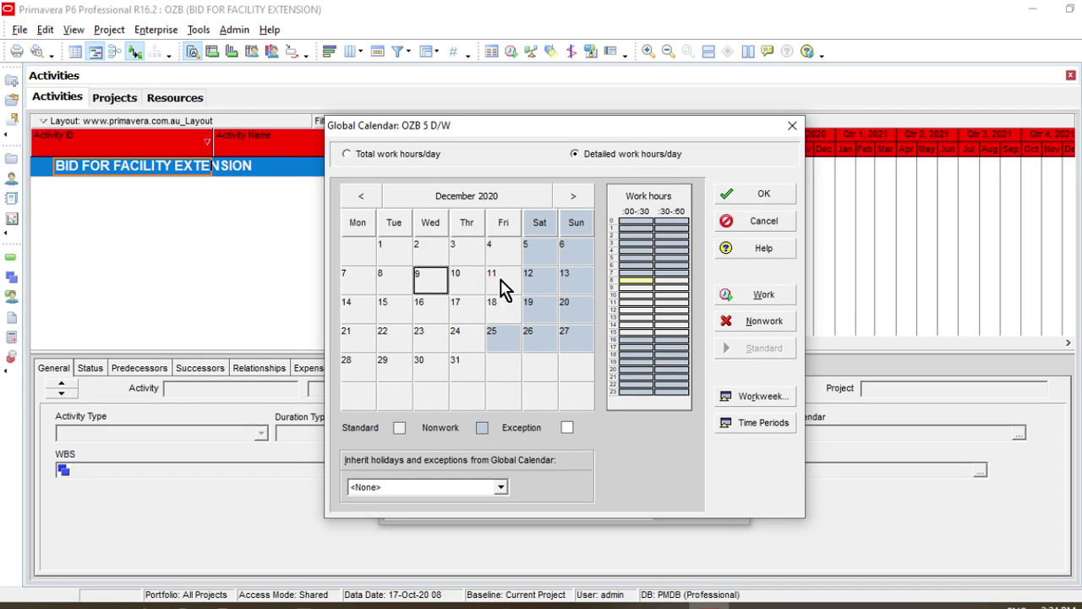
left_click(428, 315)
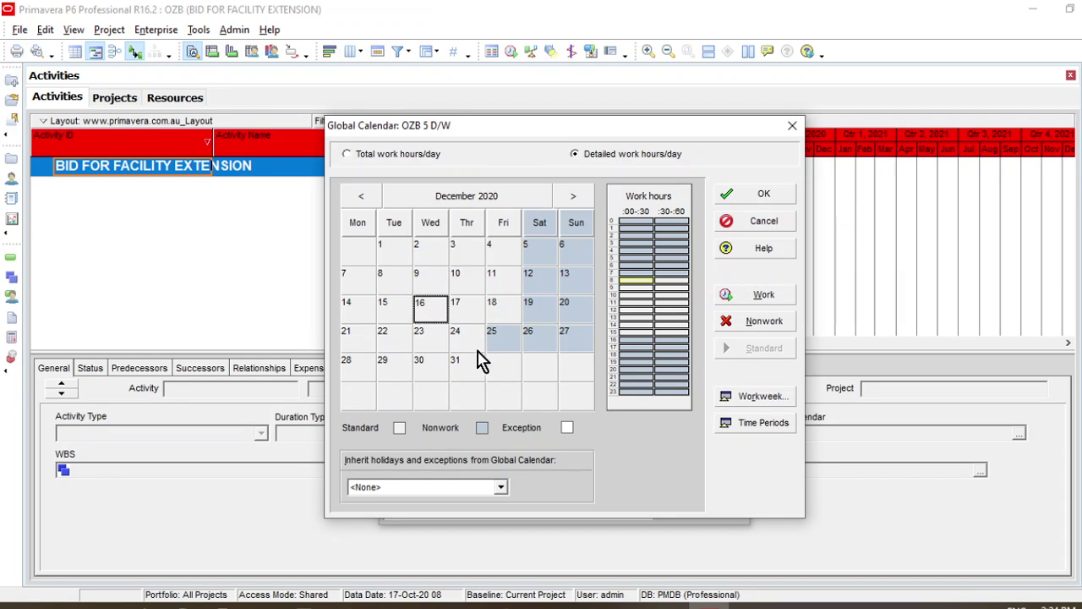
- Review the calendar's hours per time period and the detailed standard workweek hours without changing them
left_click(761, 427)
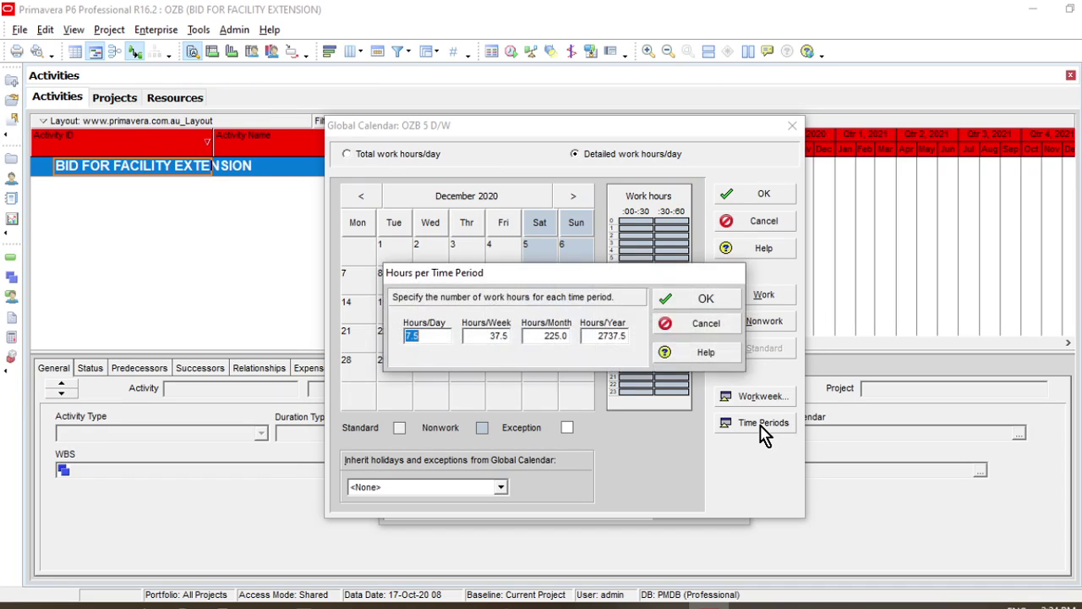
left_click(708, 325)
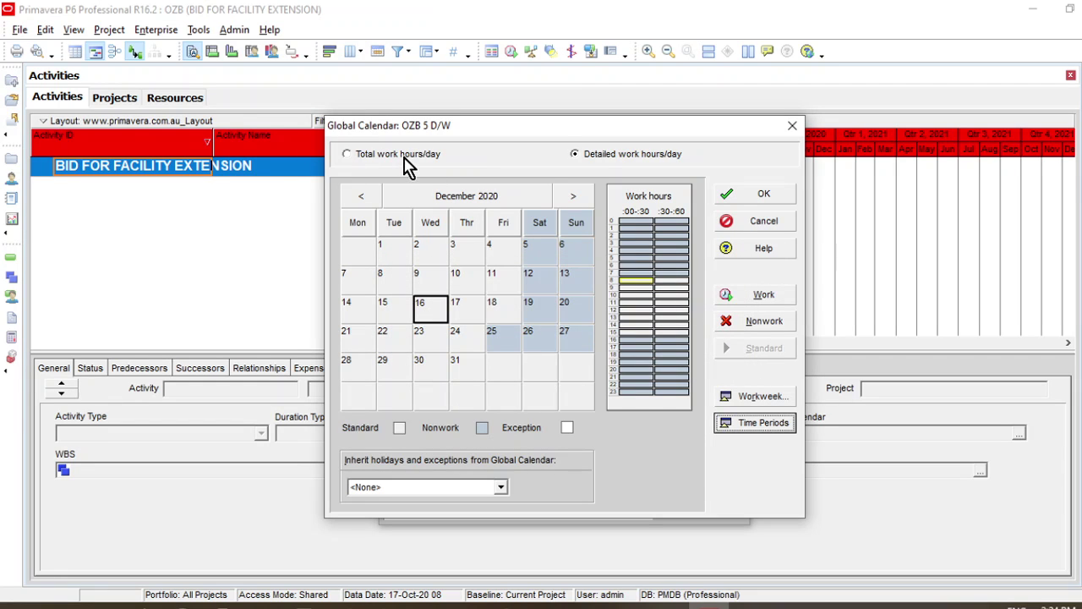
left_click(761, 397)
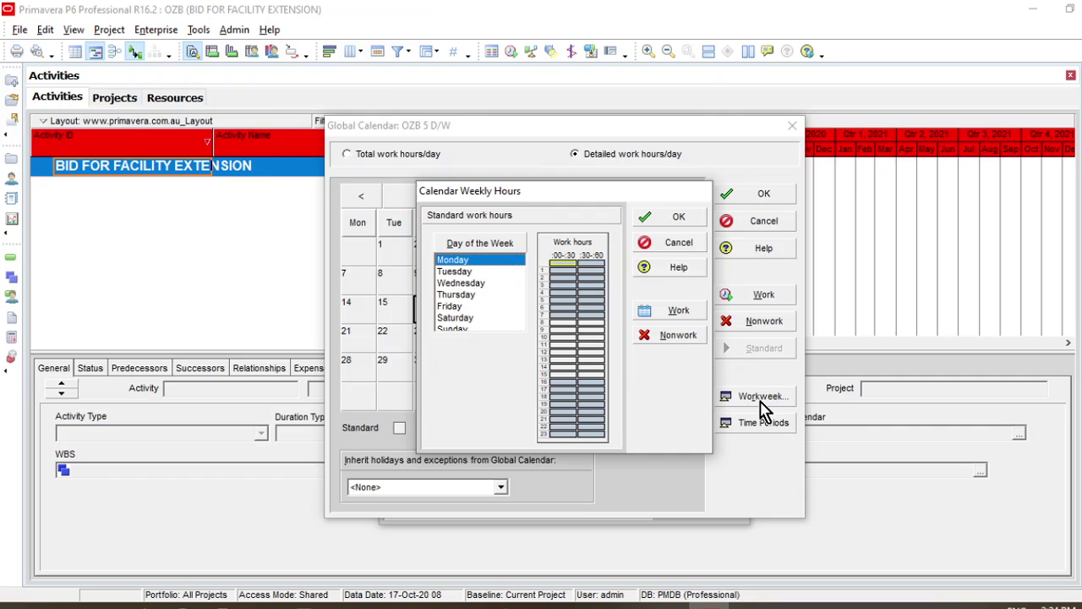
left_click(678, 242)
- Show total work hours per day and examine the calendar's standard weekly hours from Monday to Sunday
left_click(423, 153)
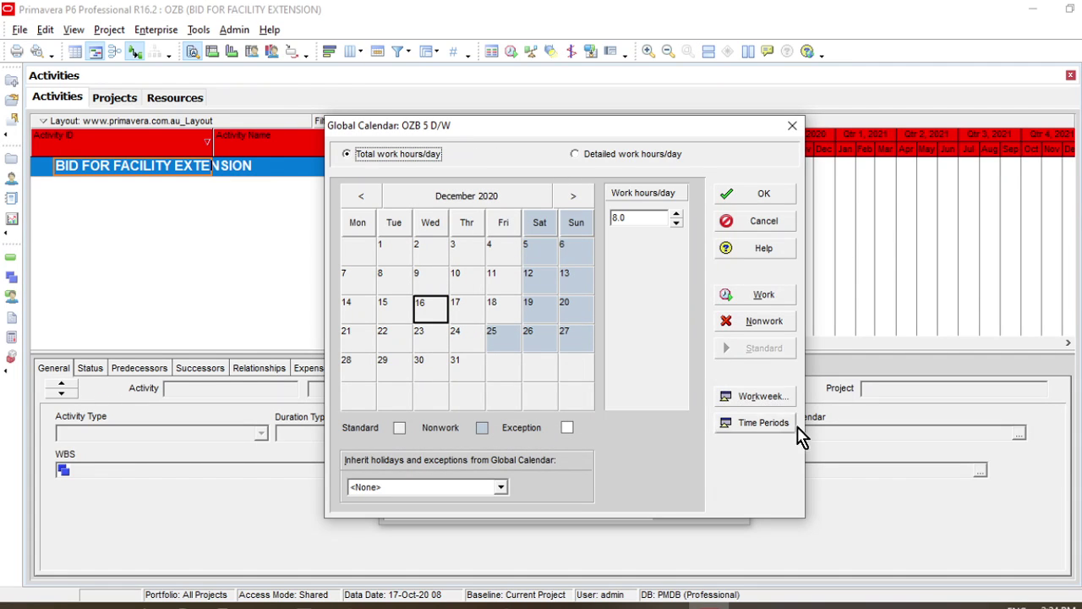
left_click(761, 398)
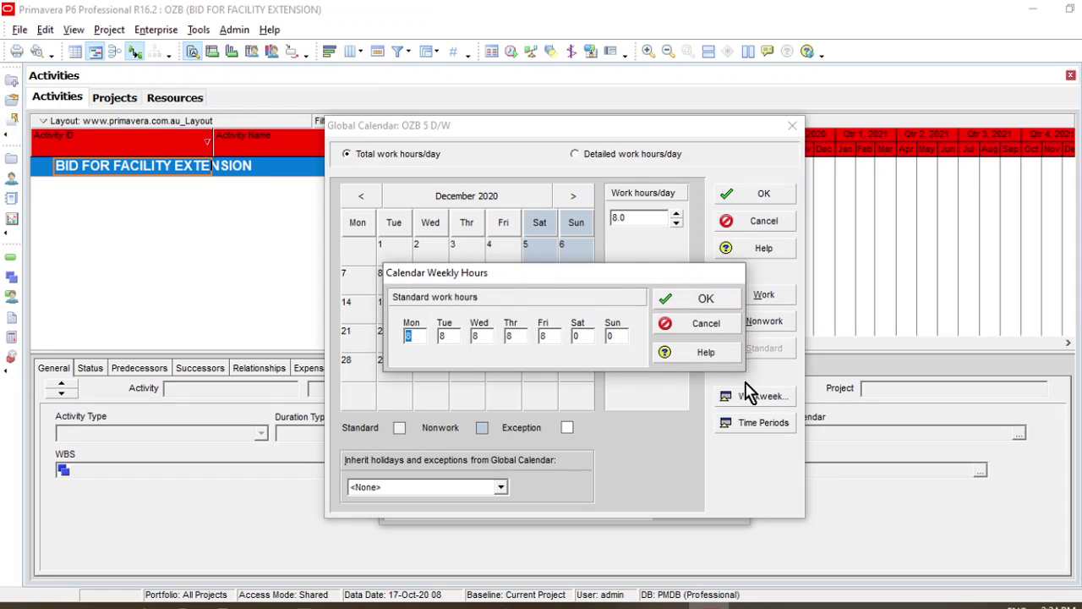
left_click(723, 328)
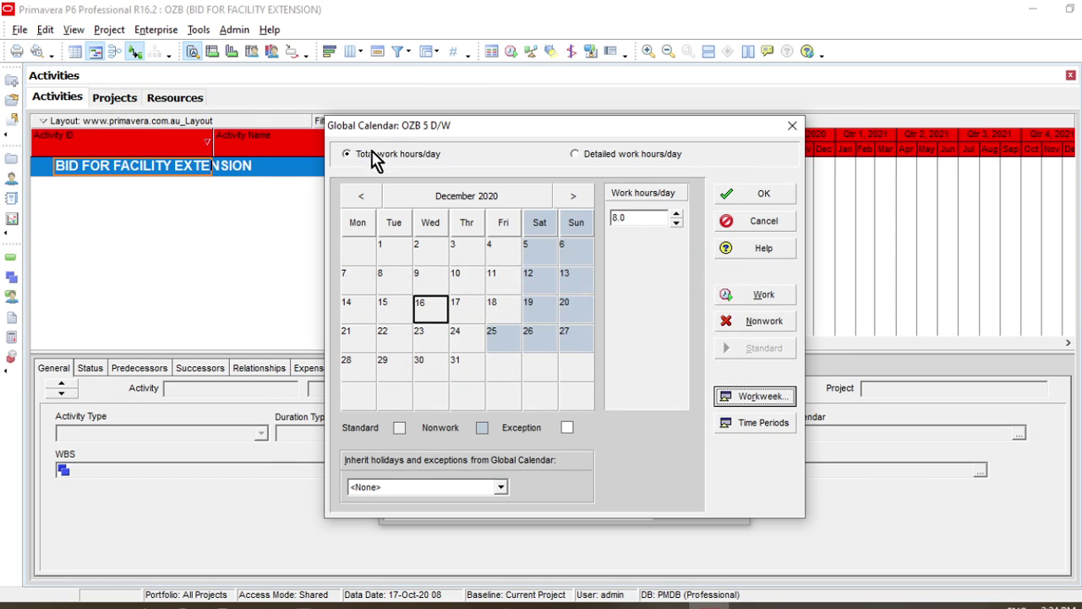
- Accept the standard weekly hours as they are, view November 2020, and save the OZB 5 D/W calendar
left_click(765, 398)
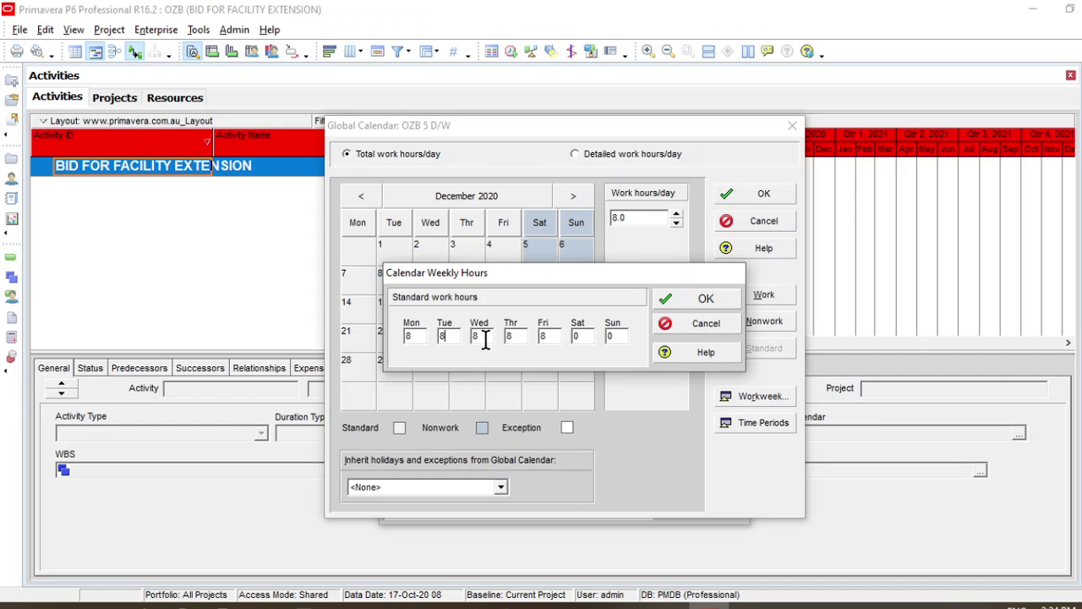
left_click(526, 338)
left_click(698, 302)
left_click(361, 196)
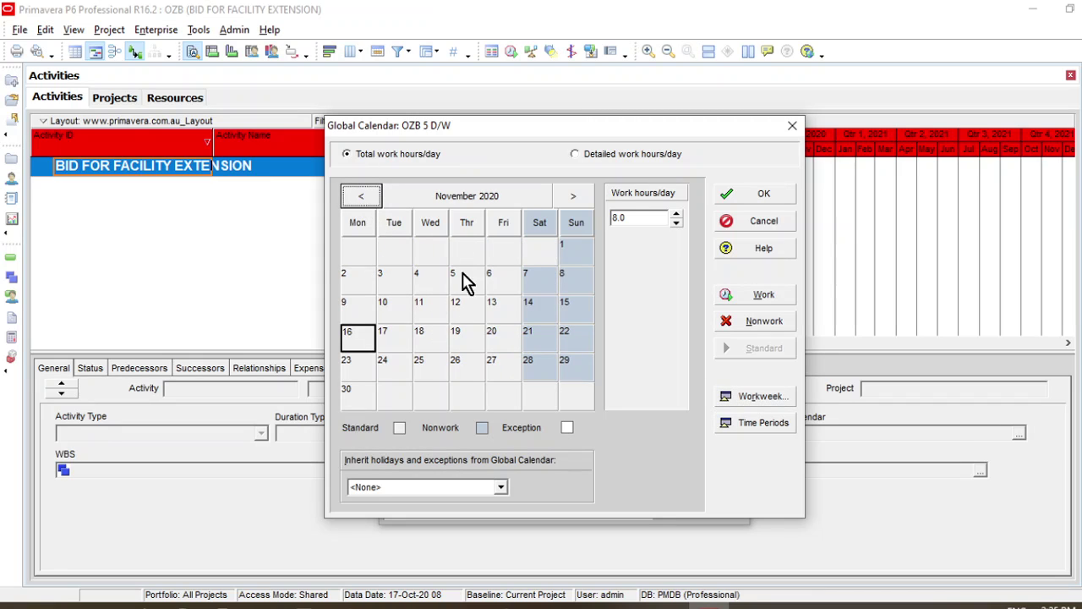
left_click(756, 200)
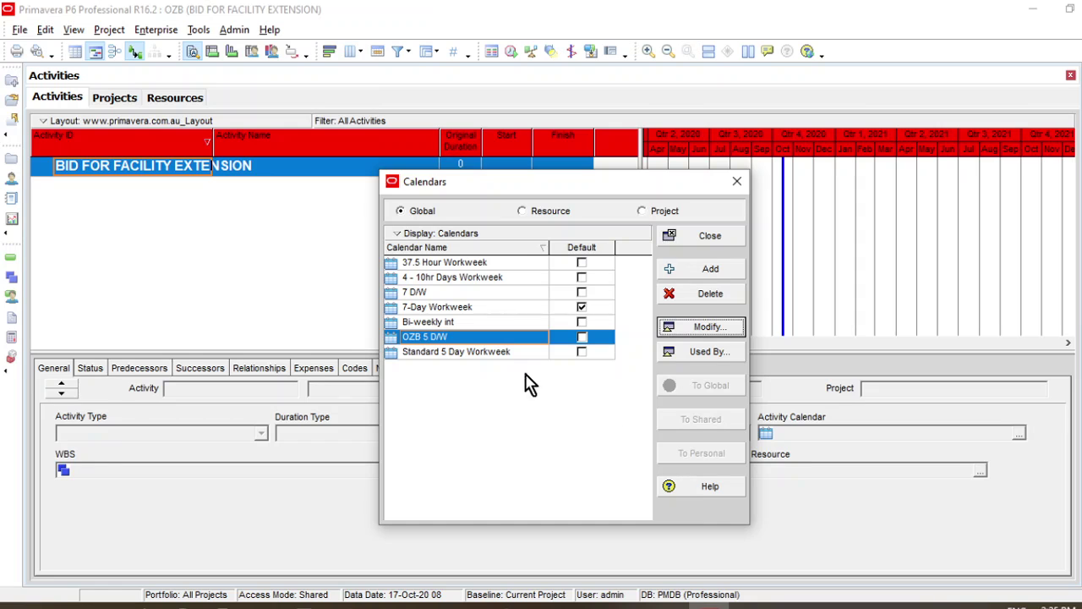
- Add a global calendar copied from 37.5 Hour Workweek and name it OZB 6 D/W
left_click(710, 269)
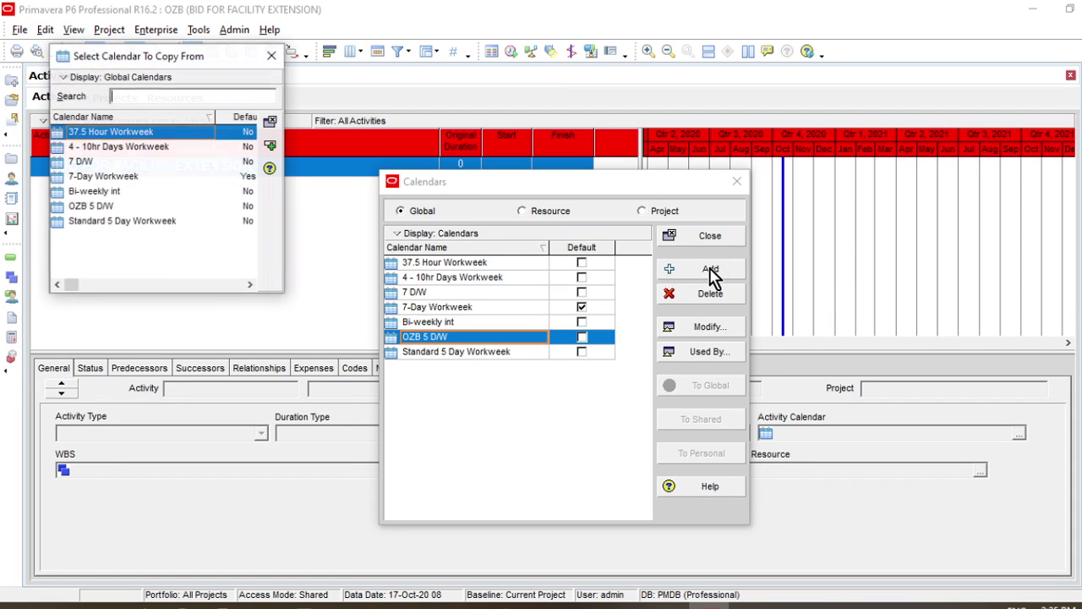
left_click(272, 151)
type("OZB 6 D/W")
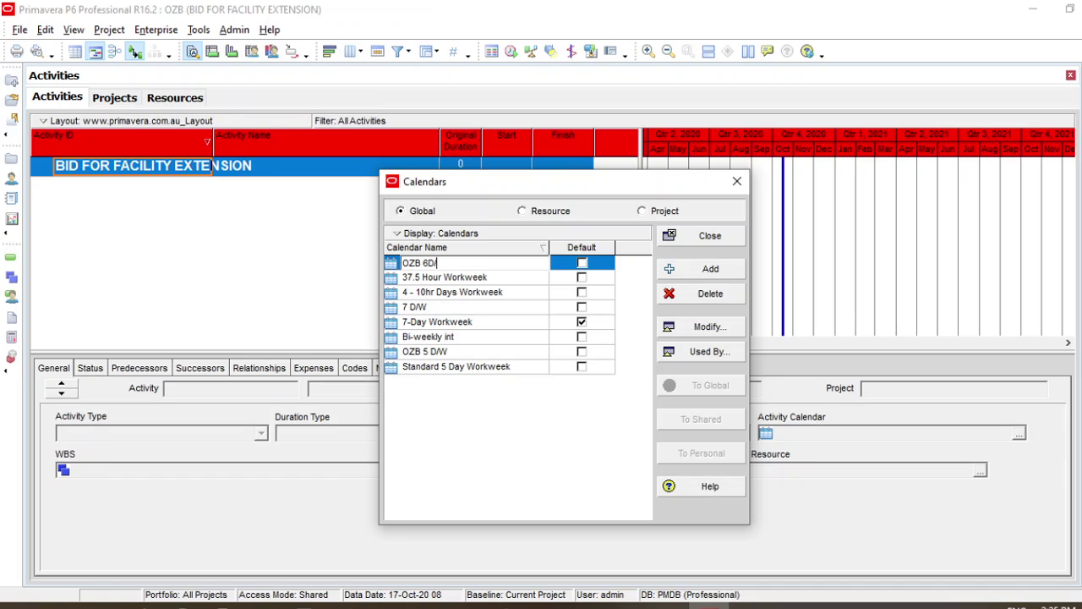
left_click(430, 263)
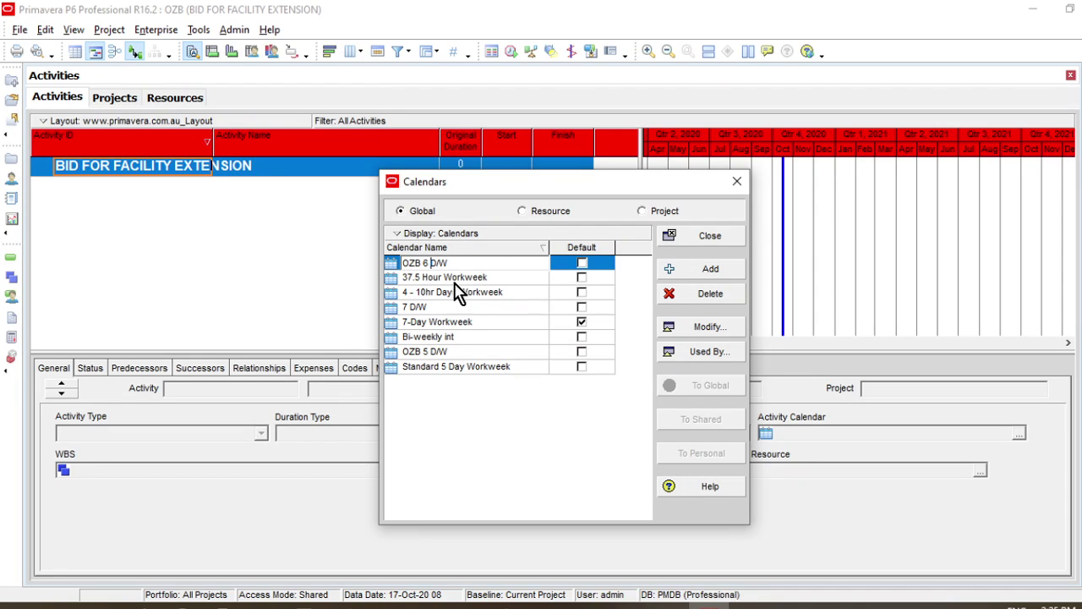
left_click(557, 437)
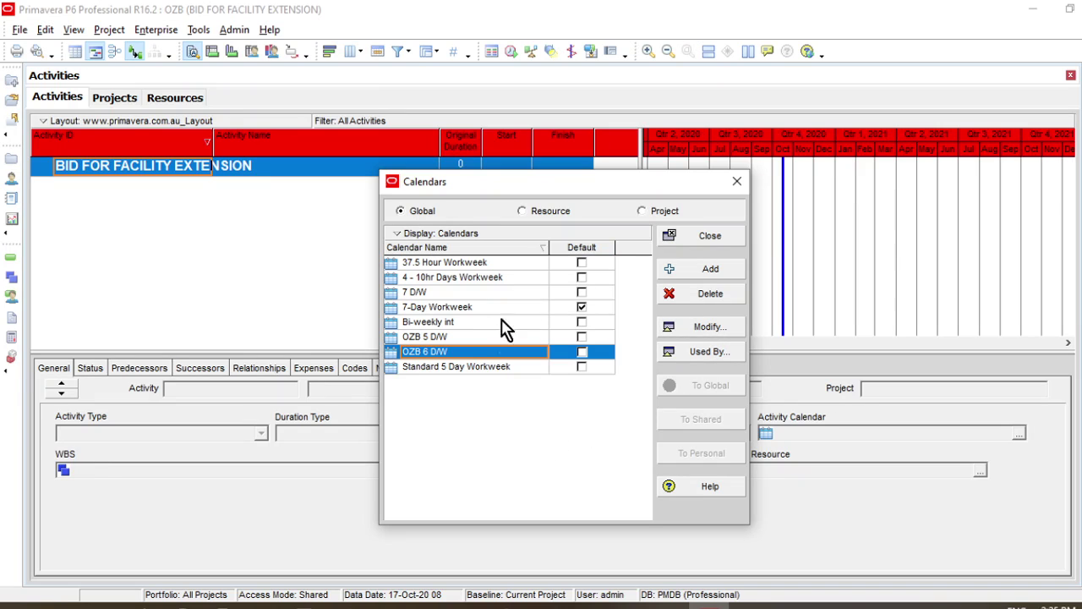
- Open the OZB 6 D/W calendar for modification and check the work hours of several October 2020 weekdays
left_click(702, 329)
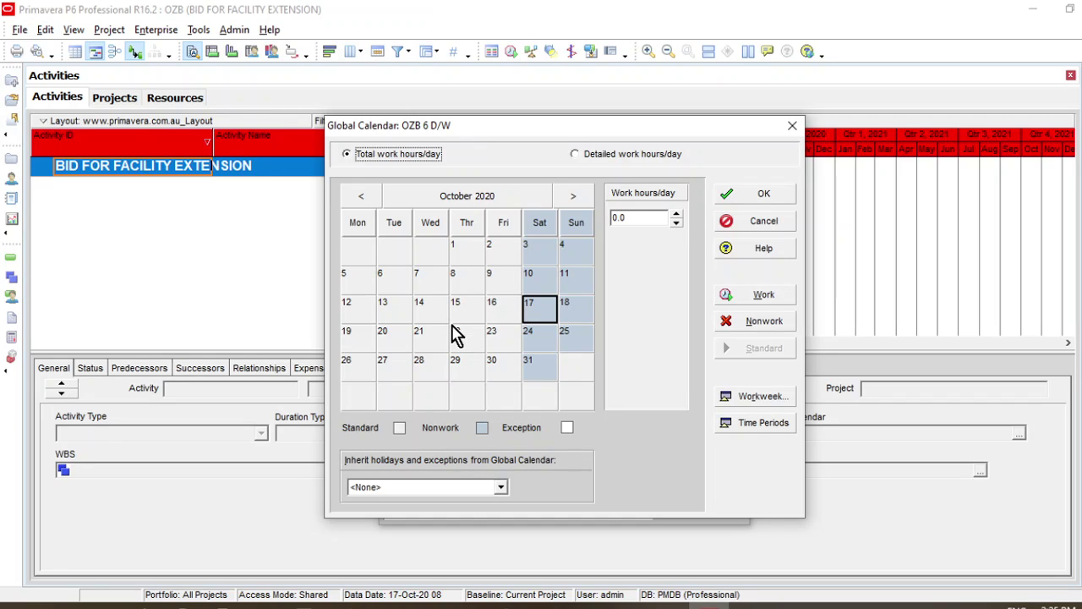
left_click(466, 321)
left_click(433, 317)
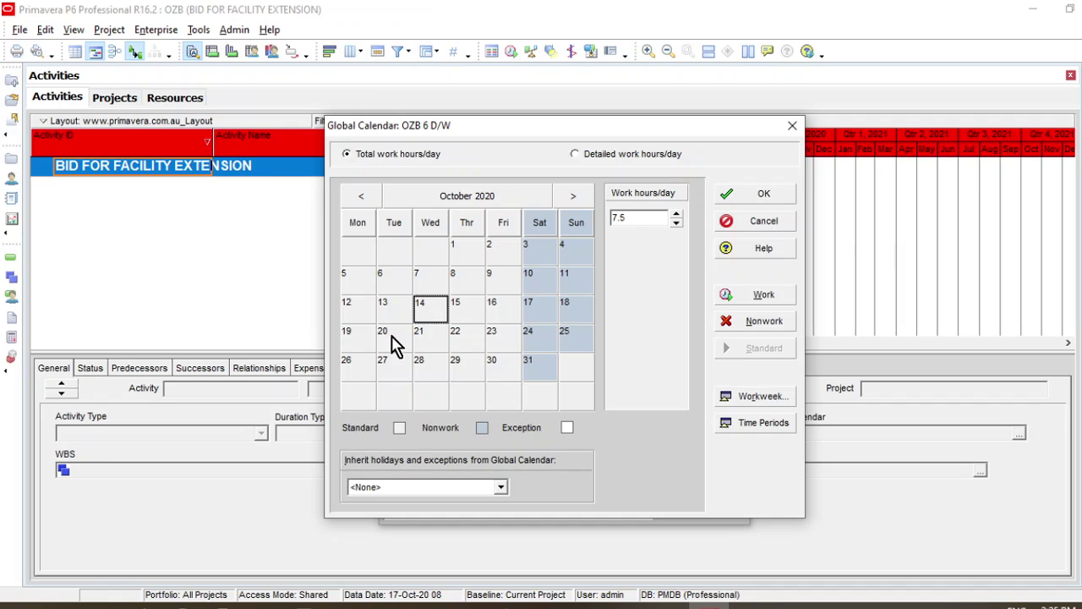
left_click(394, 341)
left_click(435, 343)
- Set the OZB 6 D/W calendar's standard weekly work hours to 8 for each day from Monday to Saturday
left_click(760, 399)
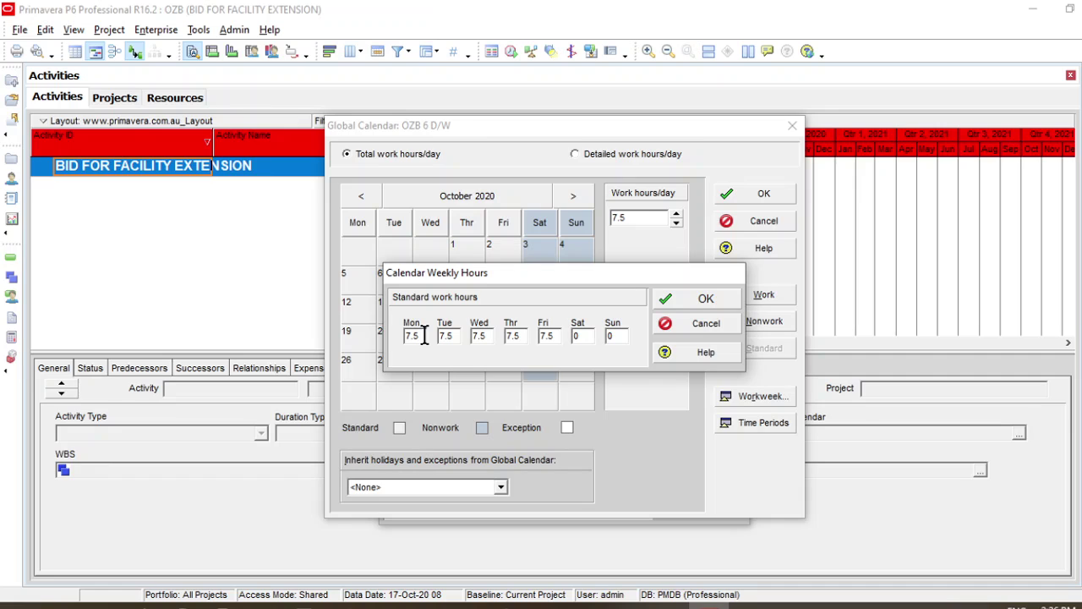
left_click_drag(424, 336, 393, 336)
type("8")
key("Tab")
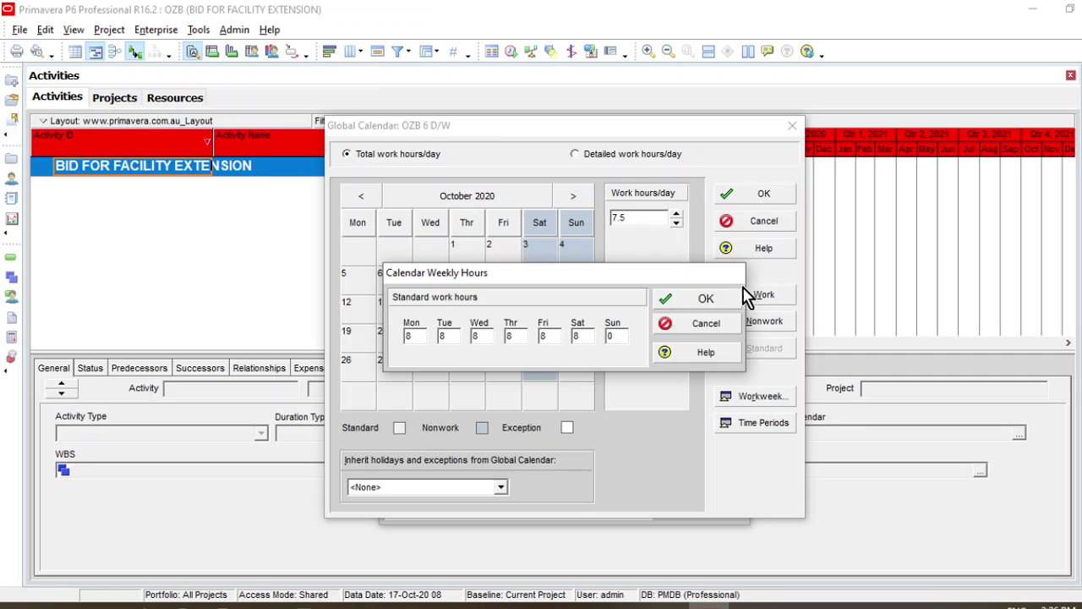
left_click(701, 301)
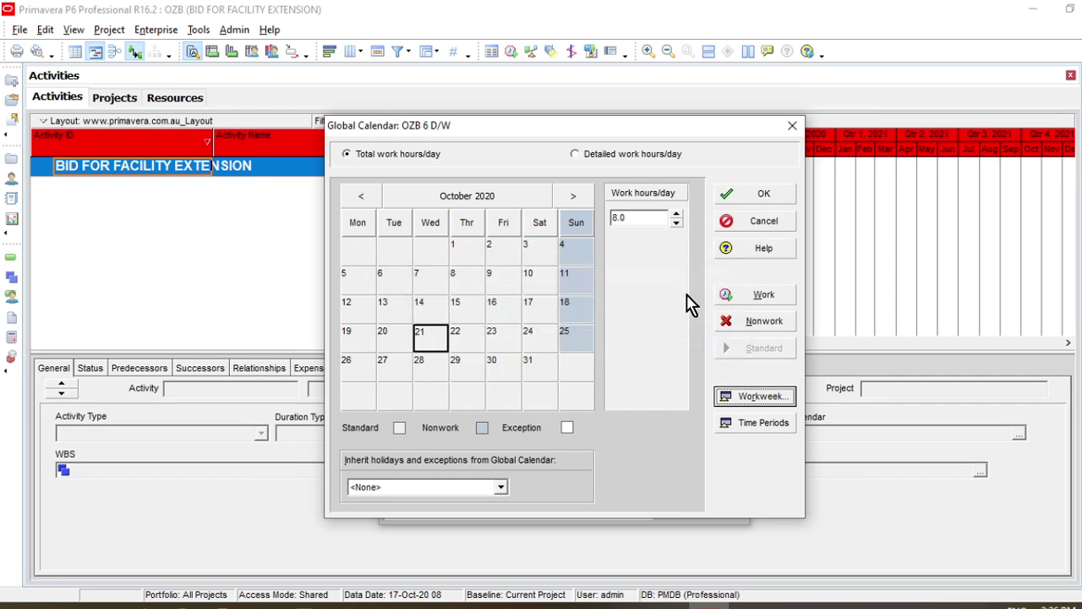
- Look through the OZB 6 D/W calendar's months from October 2020 past June 2021, checking the workdays, and return to October 2020
left_click(580, 205)
left_click(580, 205)
left_click(580, 205)
left_click(580, 205)
left_click(580, 204)
left_click(580, 205)
left_click(579, 205)
left_click(580, 204)
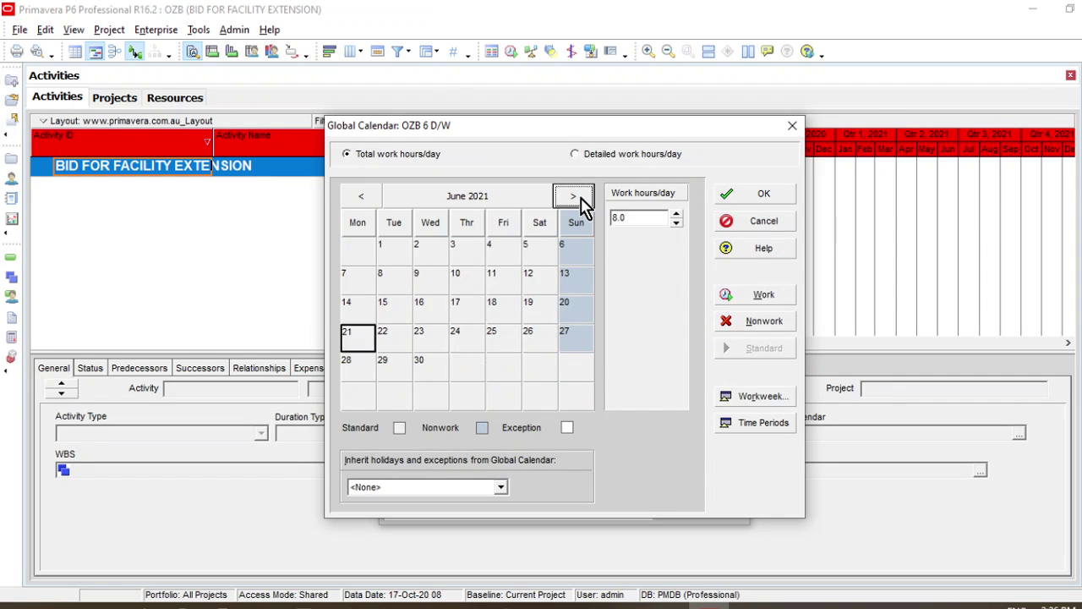
left_click(580, 204)
left_click(580, 205)
left_click(580, 205)
left_click(365, 204)
left_click(365, 204)
left_click(365, 205)
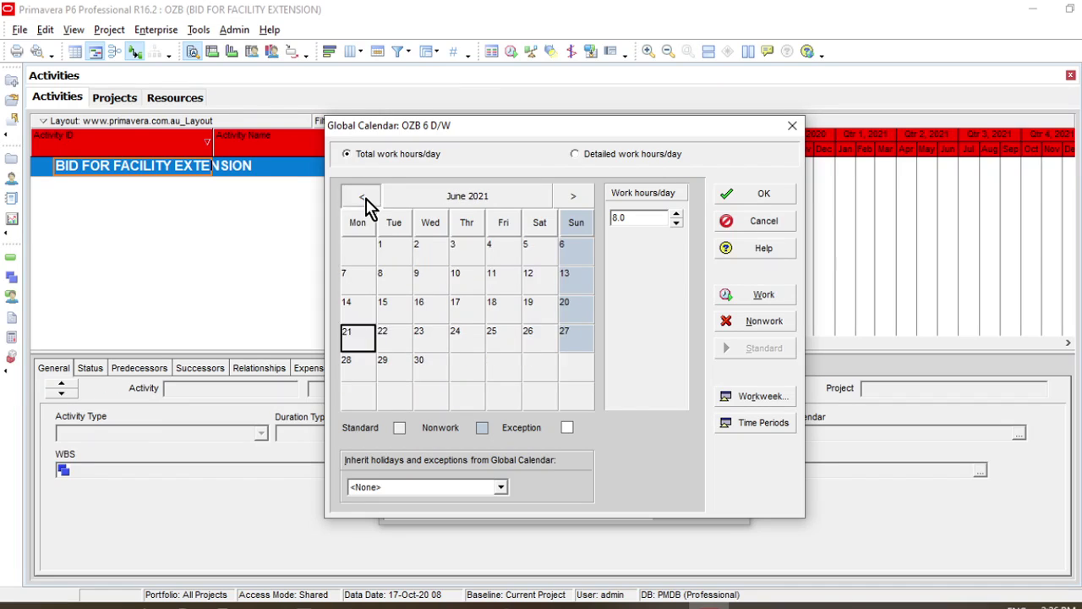
left_click(365, 205)
left_click(365, 204)
left_click(365, 204)
left_click(365, 205)
left_click(365, 205)
left_click(365, 203)
left_click(365, 203)
left_click(366, 203)
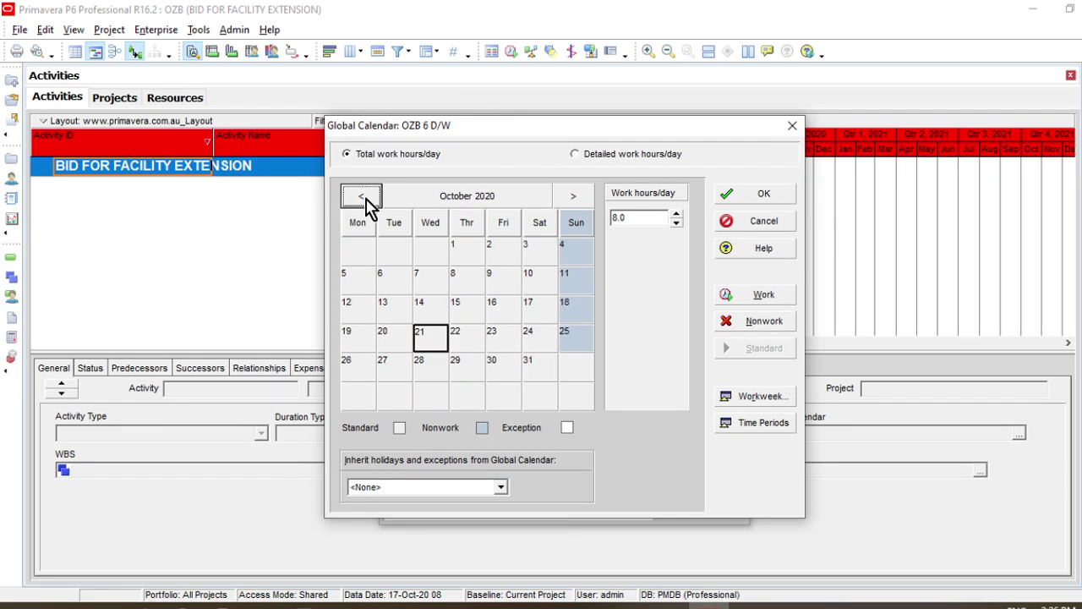
left_click(366, 203)
left_click(573, 203)
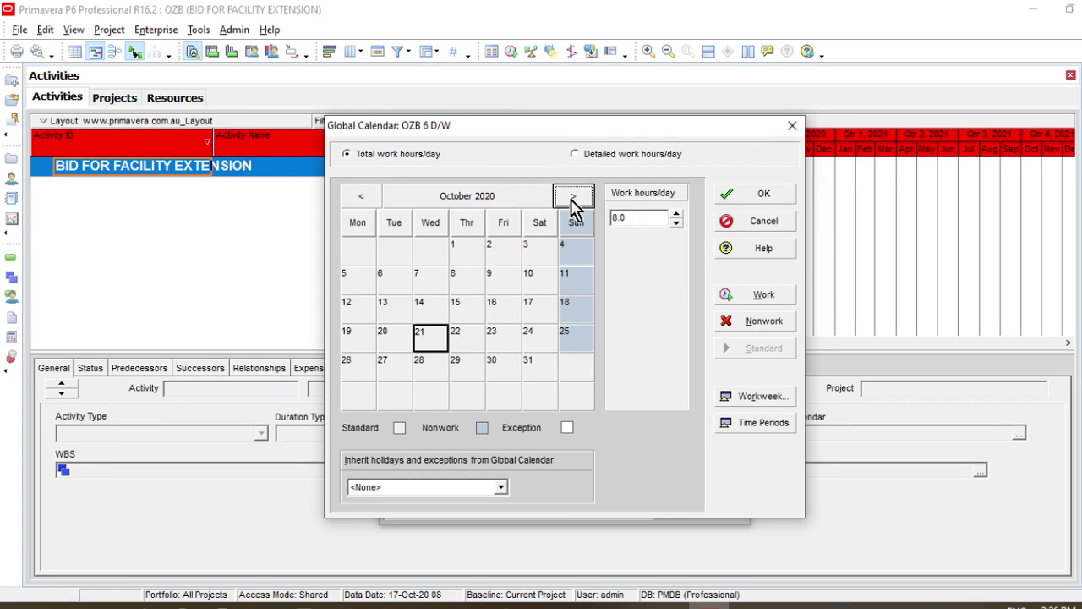
- Switch the OZB 6 D/W calendar to detailed work hours per day and examine the 8 and 10 o'clock slots for 21 October 2020
left_click(578, 157)
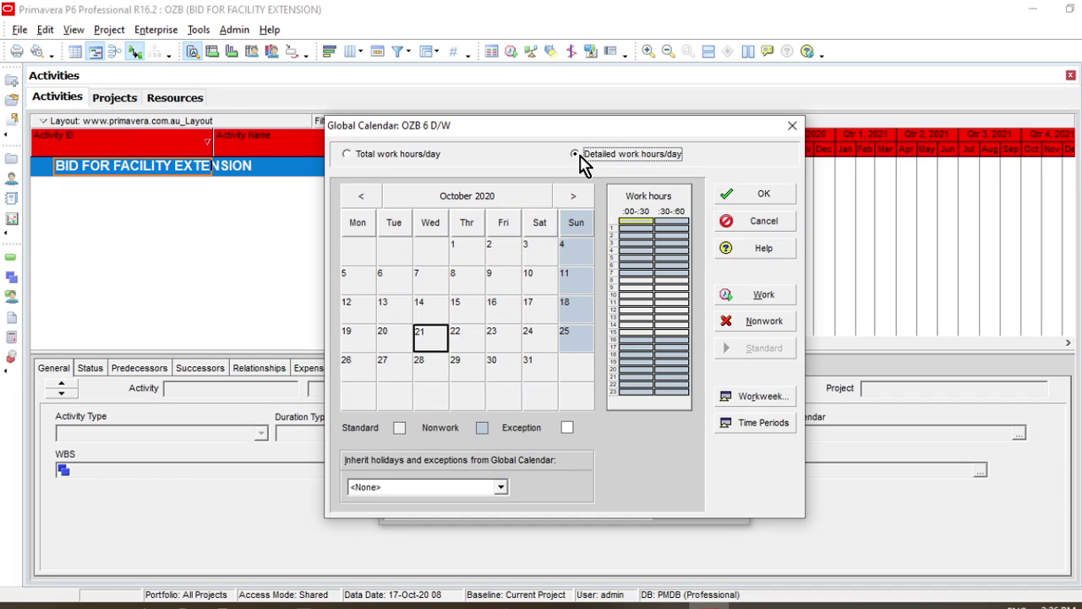
left_click(633, 281)
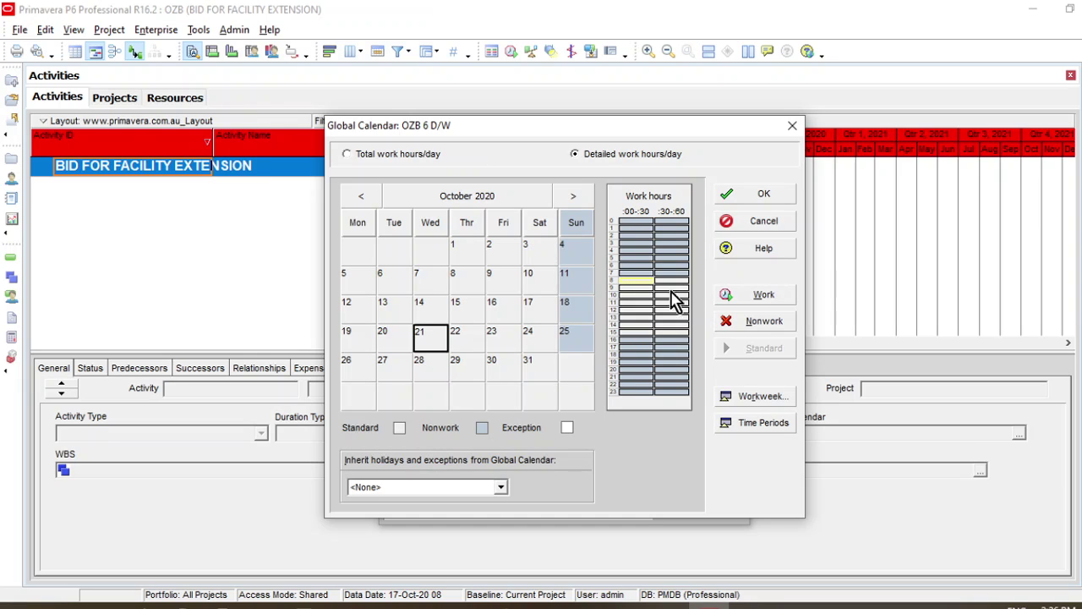
left_click(641, 296)
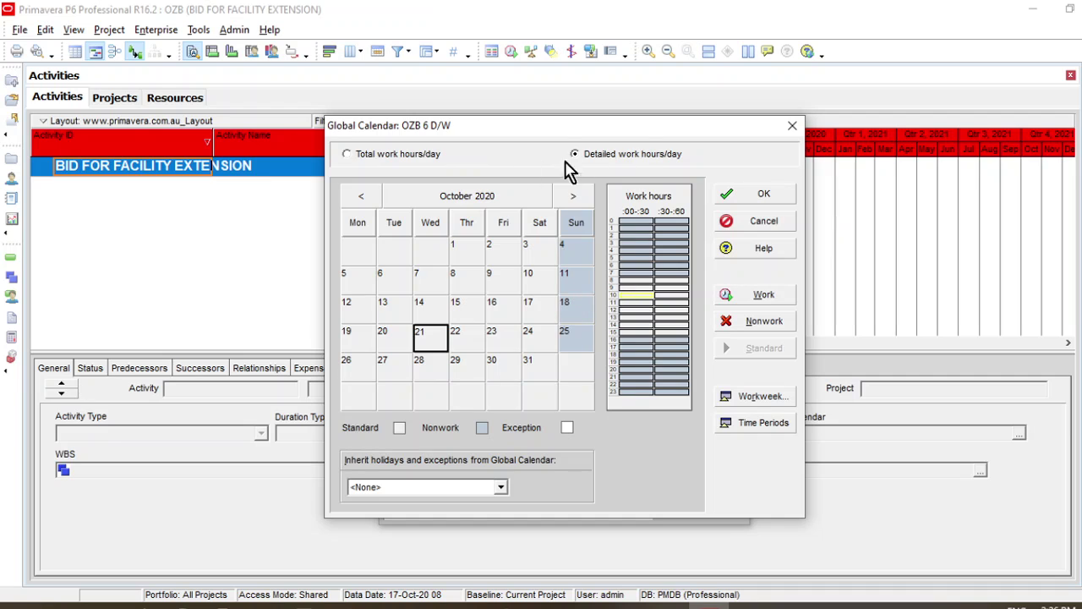
- Mark 25 December 2020 as nonwork in the OZB 6 D/W calendar
left_click(576, 201)
left_click(575, 202)
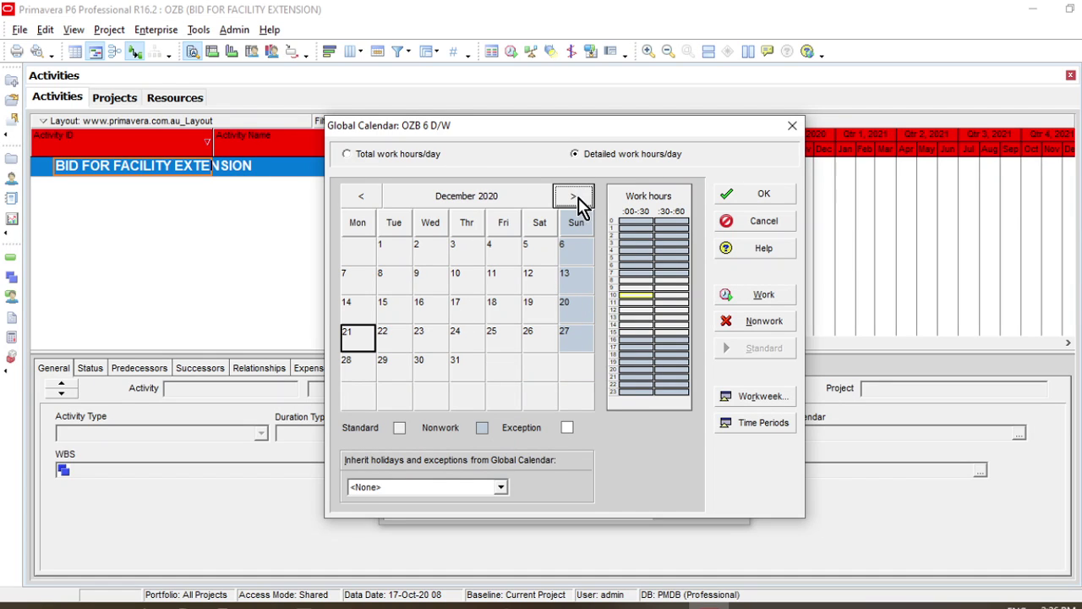
left_click(502, 346)
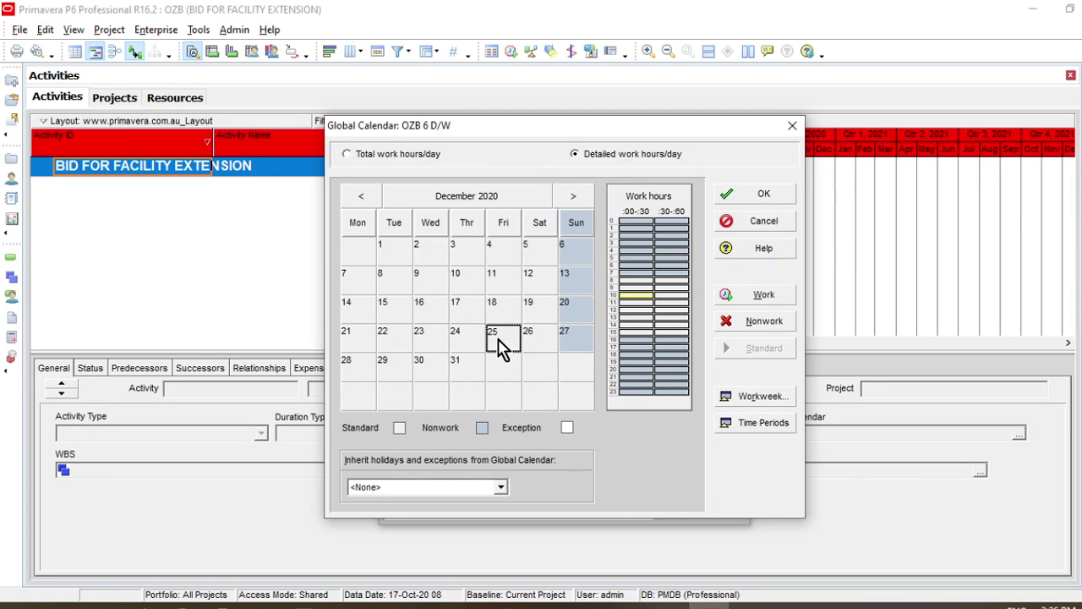
left_click(766, 327)
left_click(546, 311)
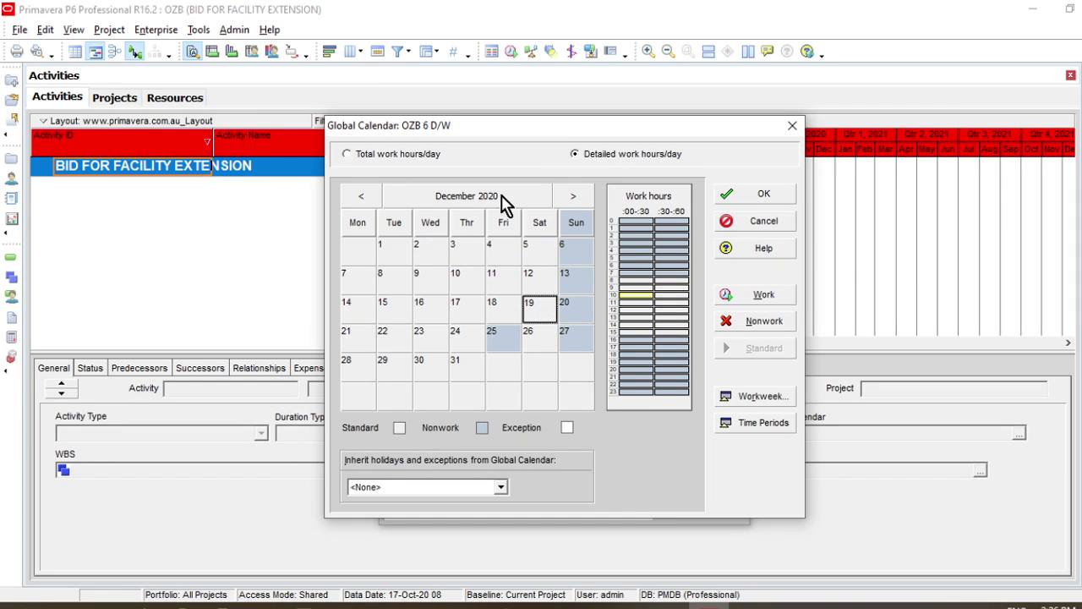
- Return to October 2020, select the 16th, and save the OZB 6 D/W calendar
left_click(372, 201)
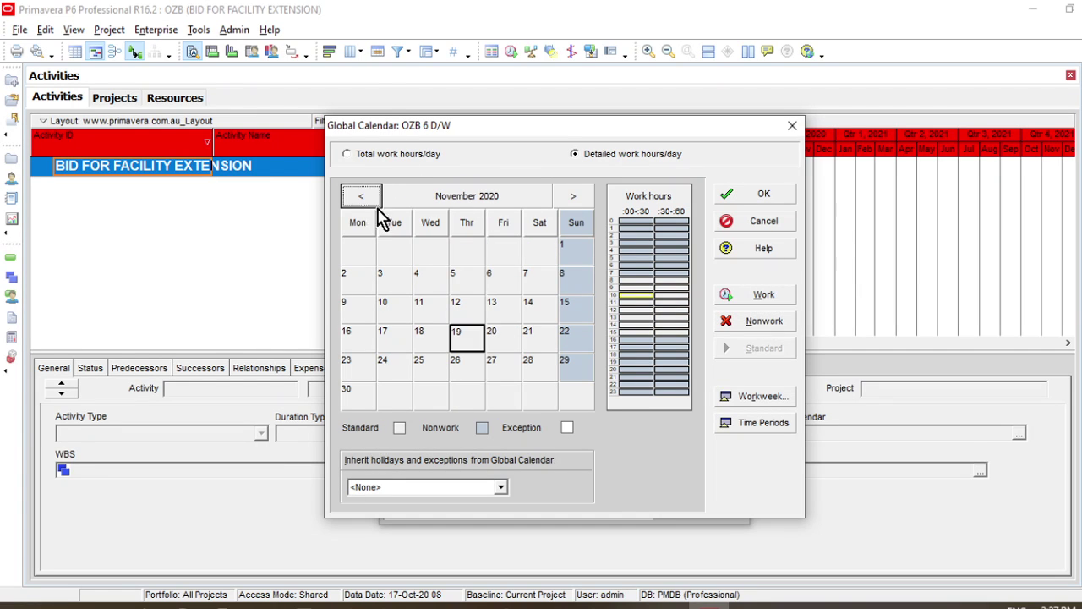
left_click(372, 202)
left_click(505, 310)
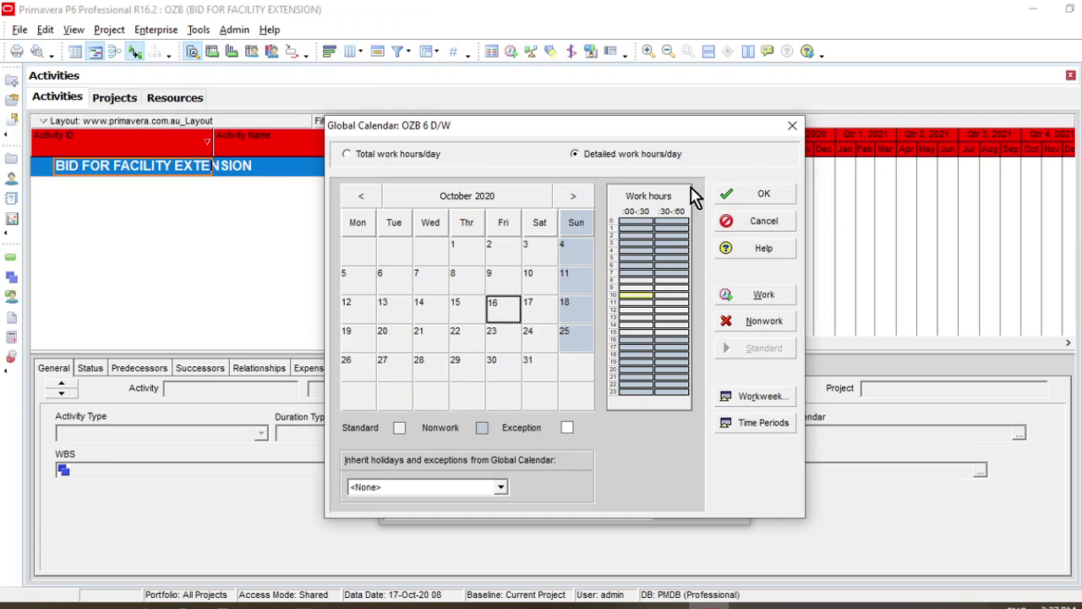
left_click(763, 199)
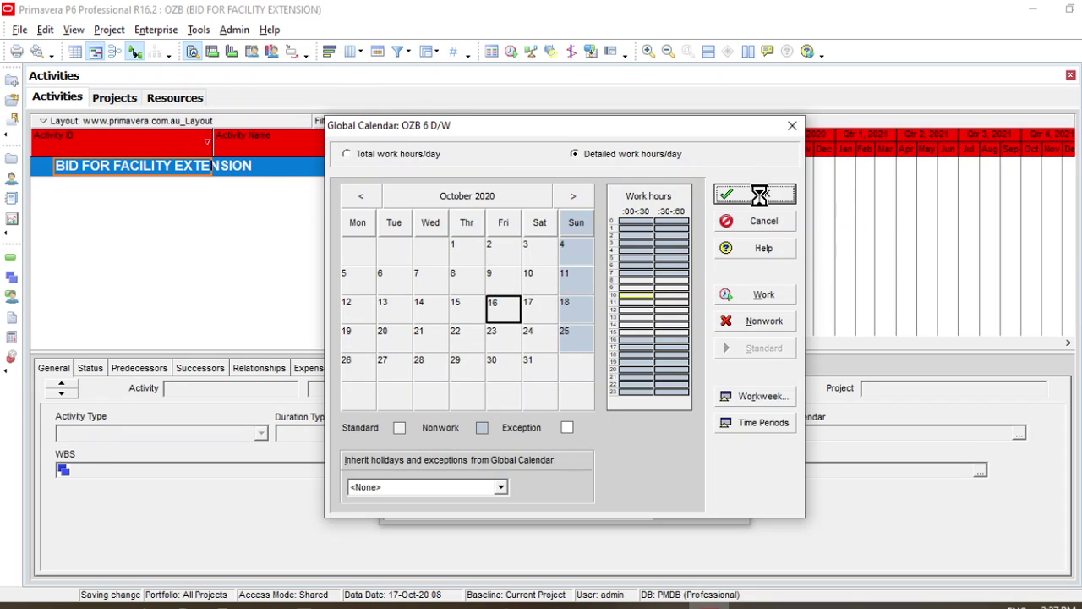
left_click(466, 351)
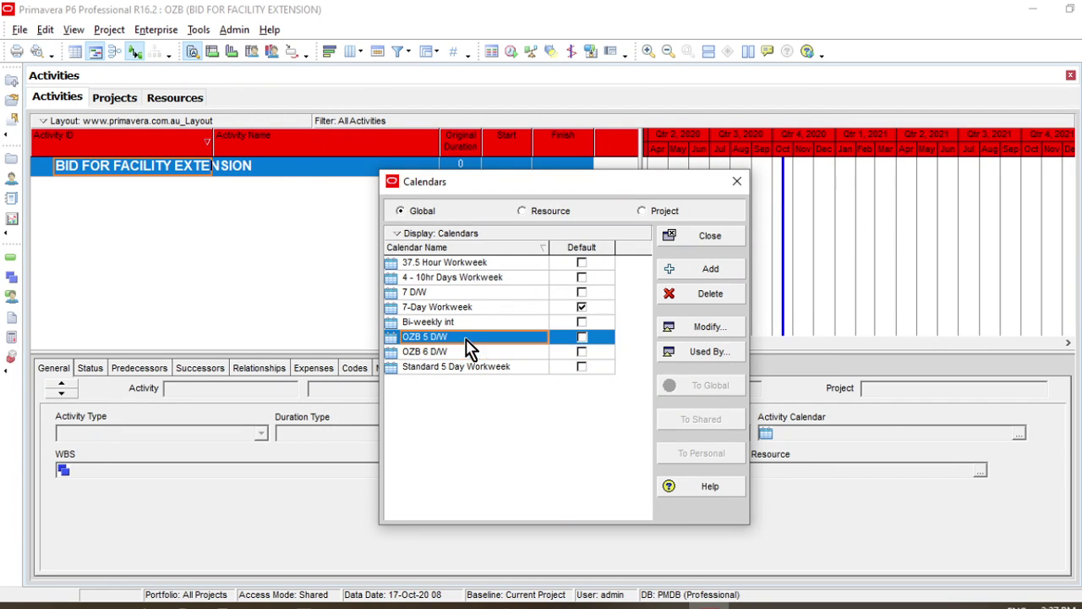
key("Up")
left_click(465, 353)
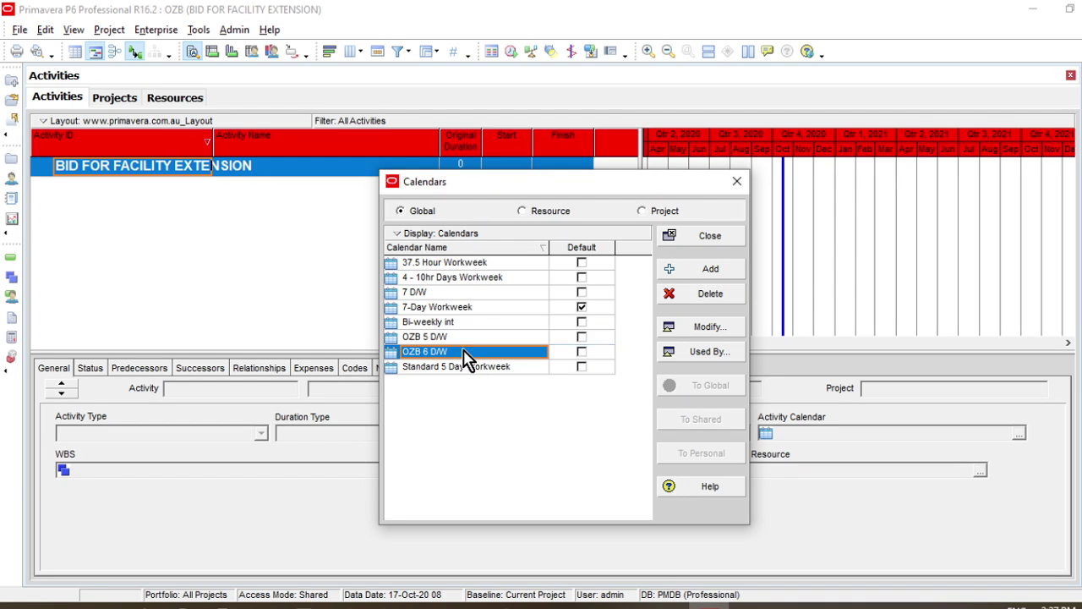
left_click(464, 340)
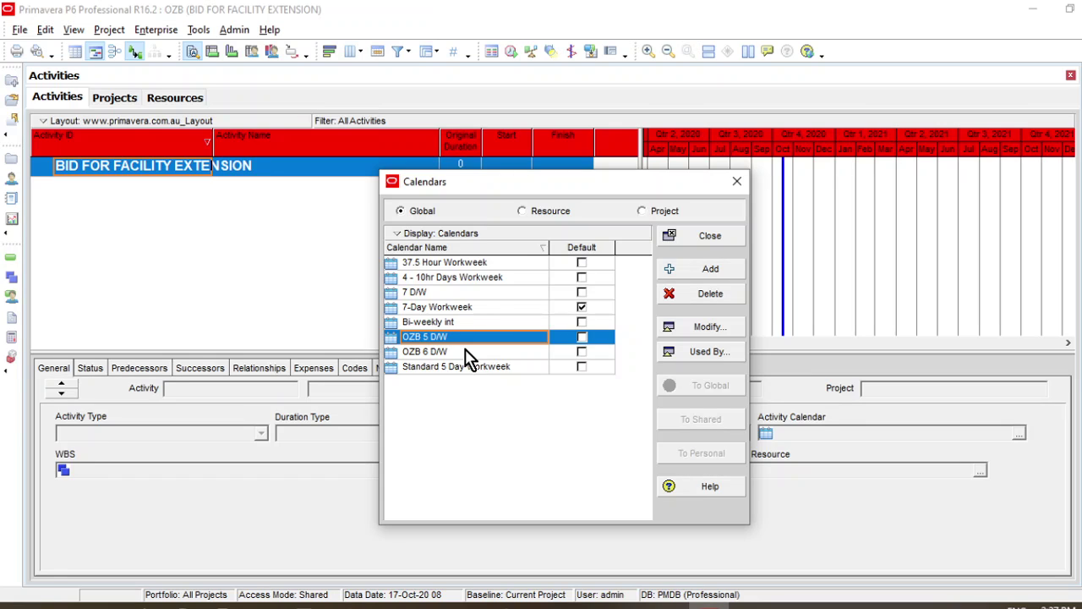
left_click(483, 354)
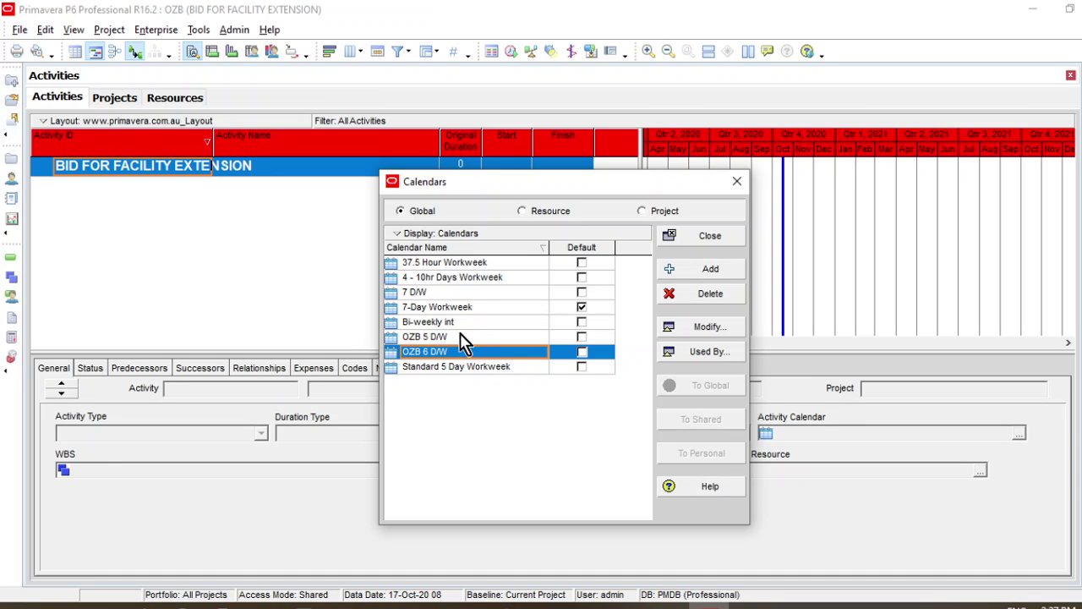
left_click(458, 338)
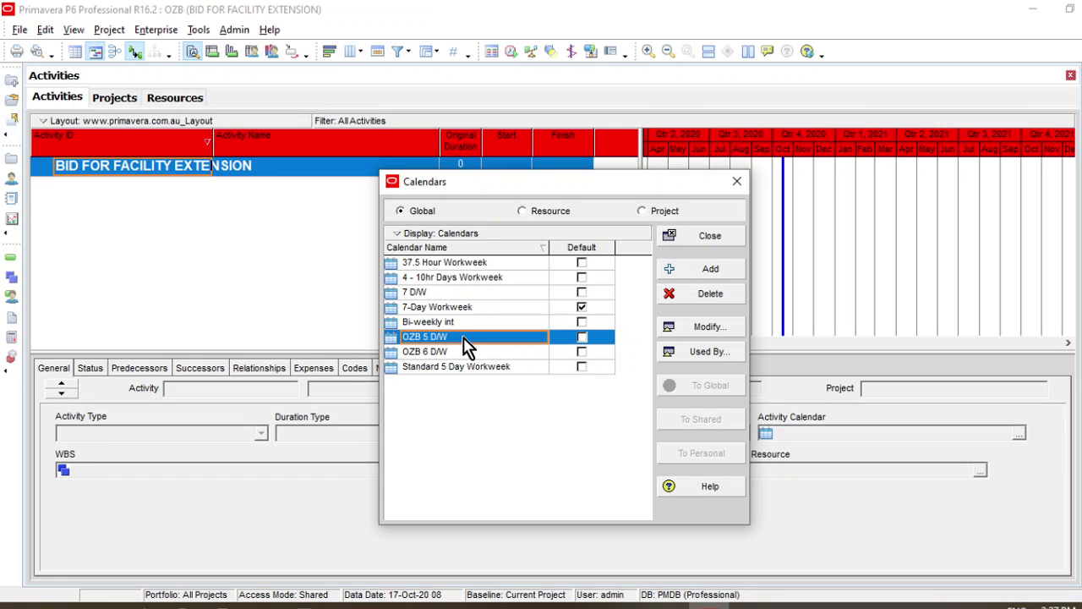
left_click(464, 351)
left_click(463, 338)
left_click(460, 354)
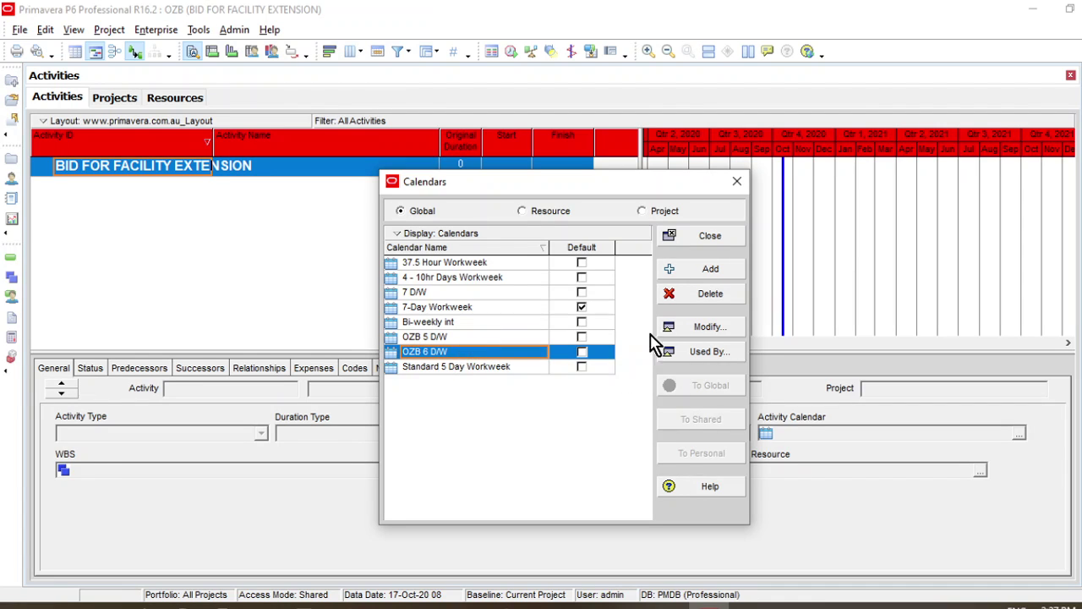